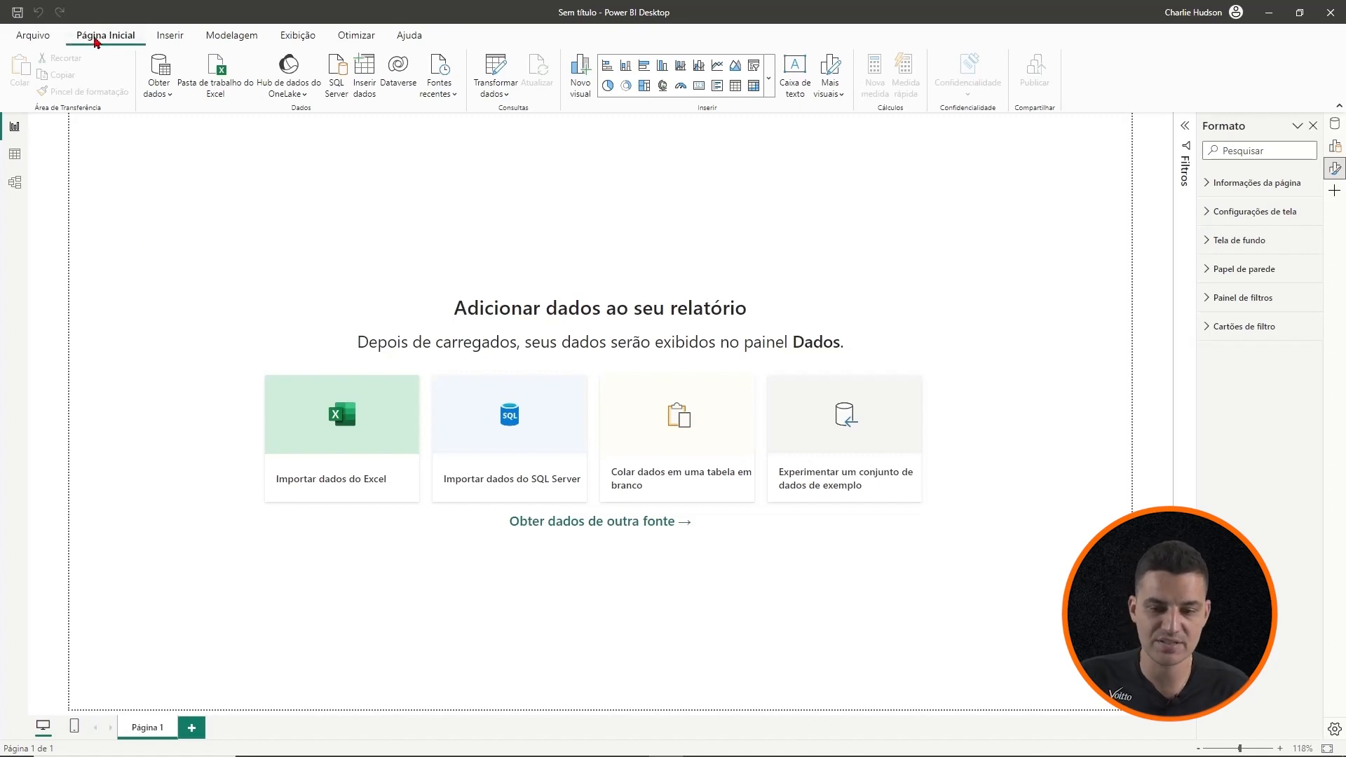
Connect to the Text/CSV data source and open the file Base de Dados - Eletrônicos - Loja
{"action": "left_click", "coordinate": [166, 94]}
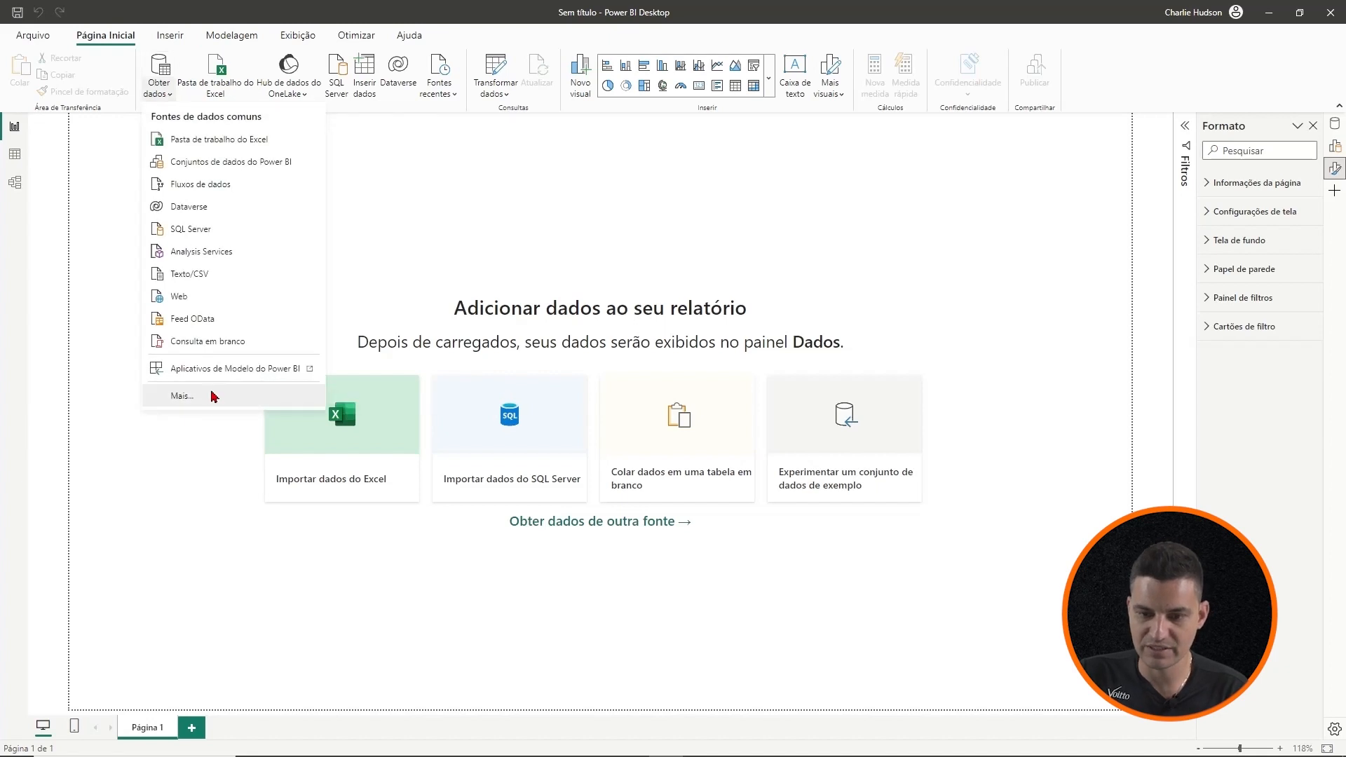
{"action": "left_click", "coordinate": [182, 396]}
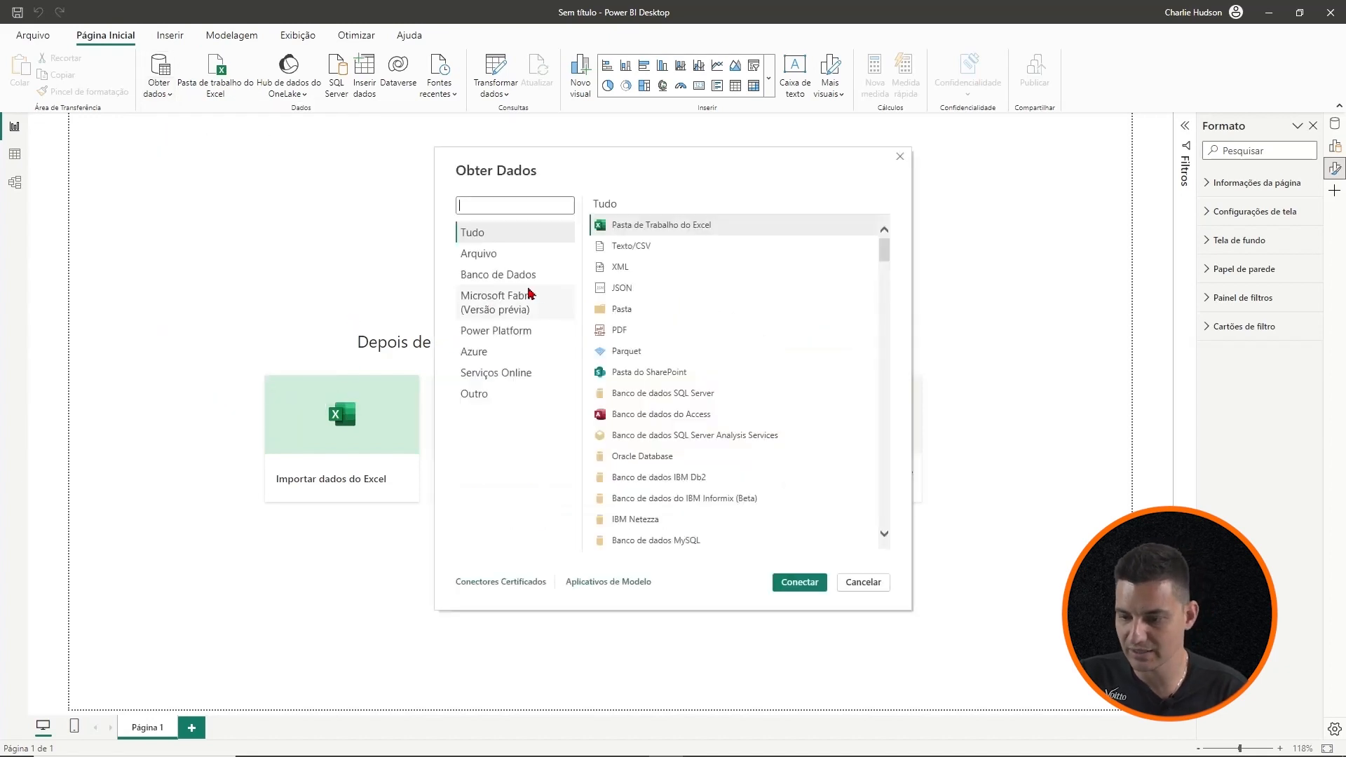
{"action": "left_click", "coordinate": [651, 249]}
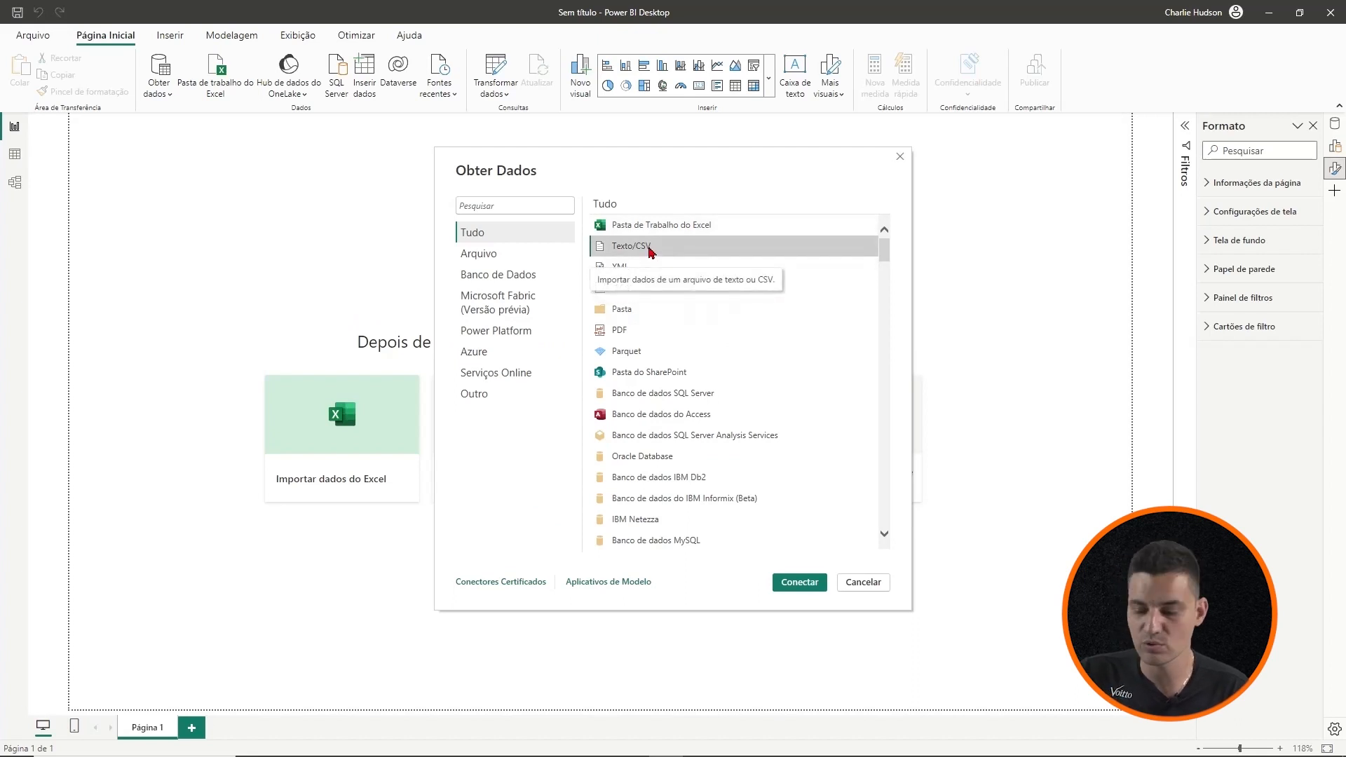
{"action": "left_click", "coordinate": [800, 583]}
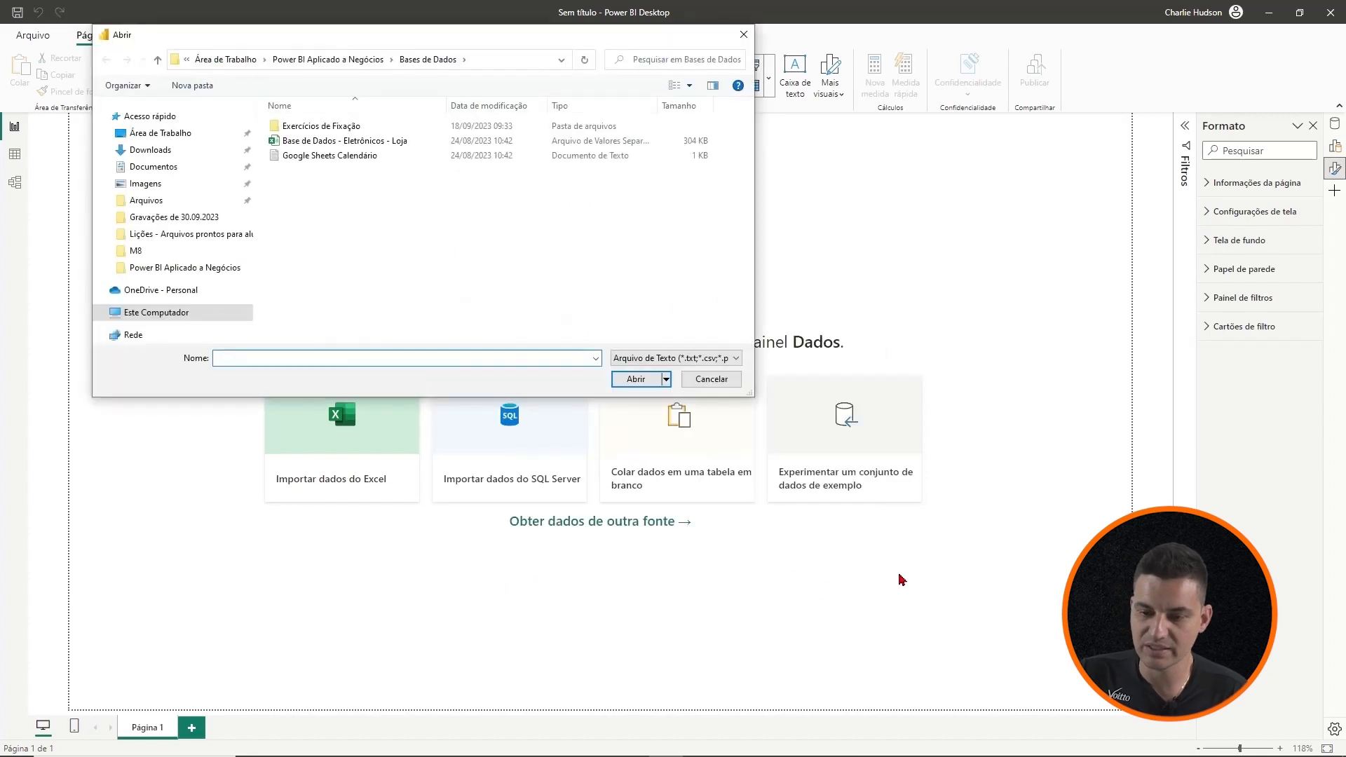
{"action": "left_click", "coordinate": [335, 147]}
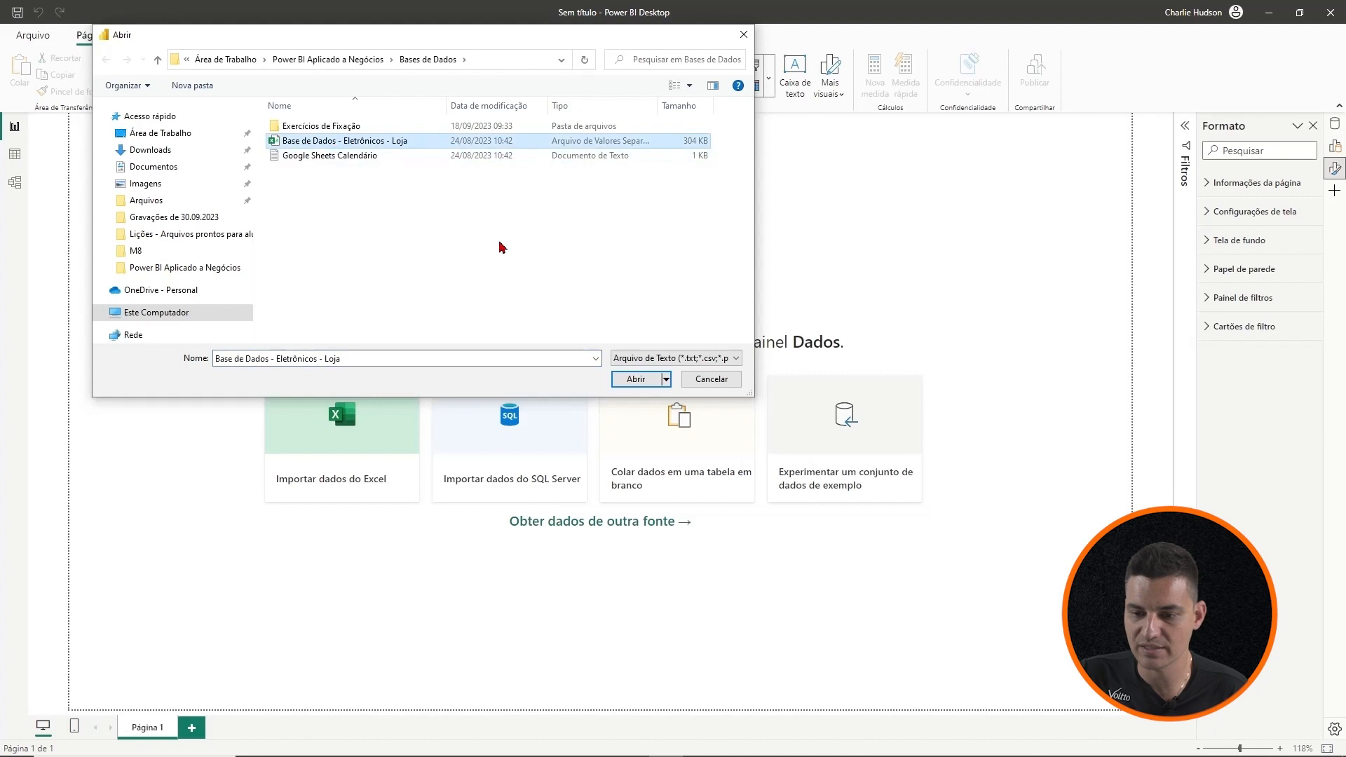
{"action": "left_click", "coordinate": [634, 379]}
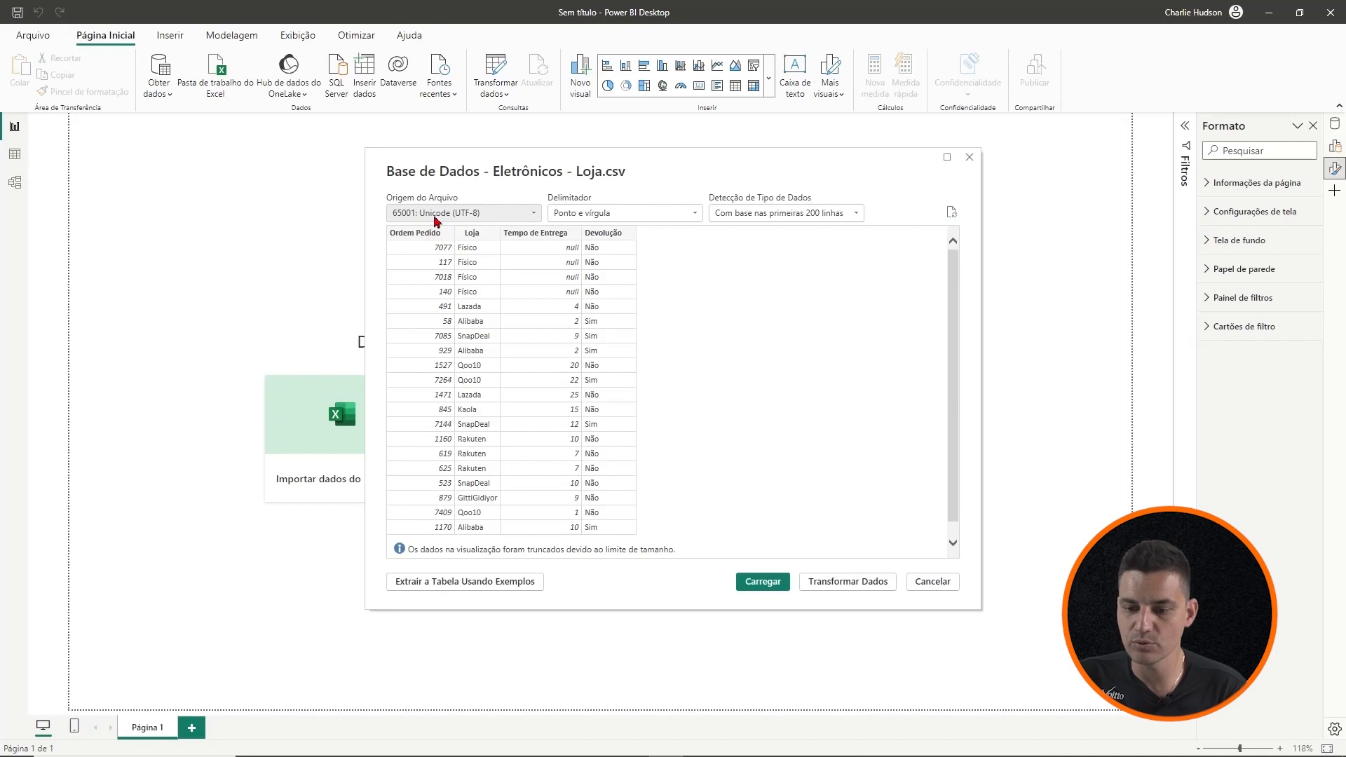
Review the available file origin encodings for the CSV and choose 65001: Unicode (UTF-8)
{"action": "left_click", "coordinate": [534, 214]}
{"action": "scroll", "coordinate": [609, 463], "scroll_direction": "down", "scroll_amount": 1}
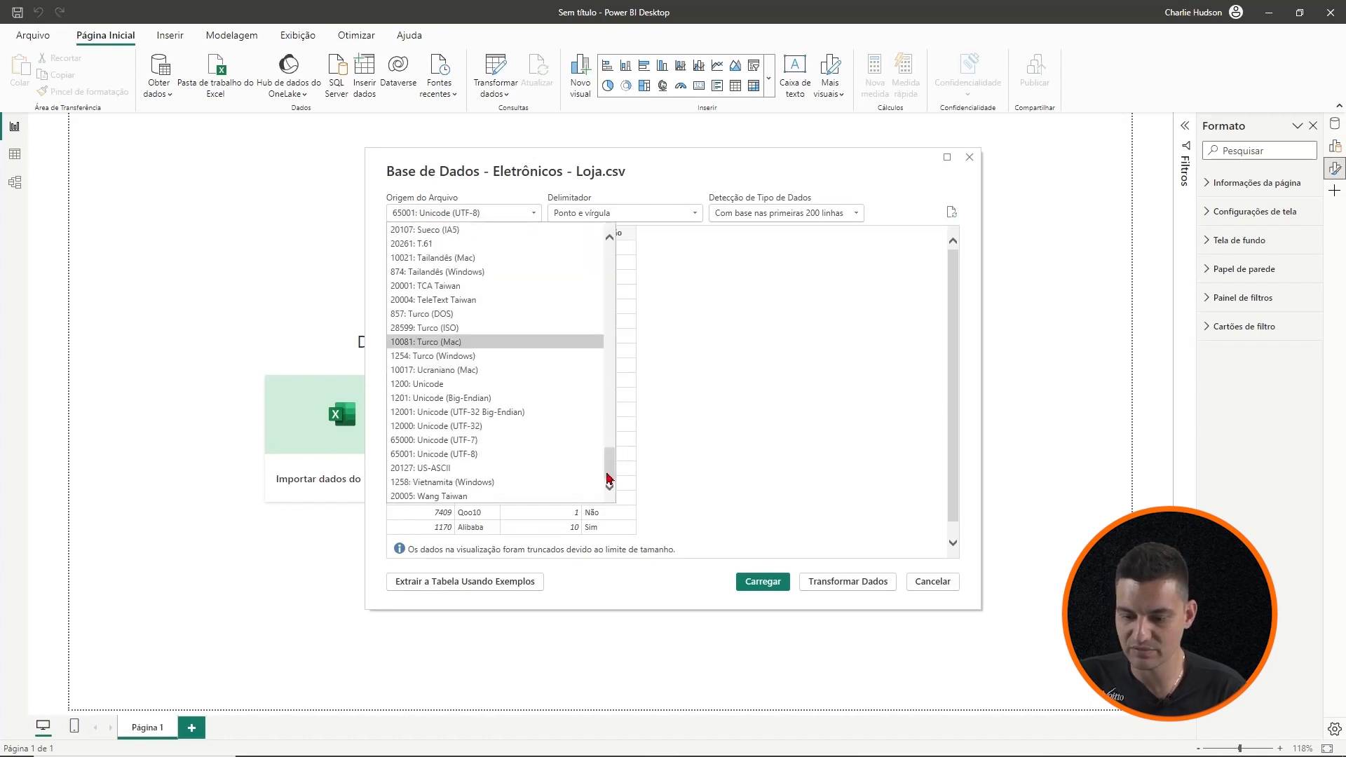
{"action": "left_click_drag", "start_coordinate": [611, 468], "coordinate": [563, 258]}
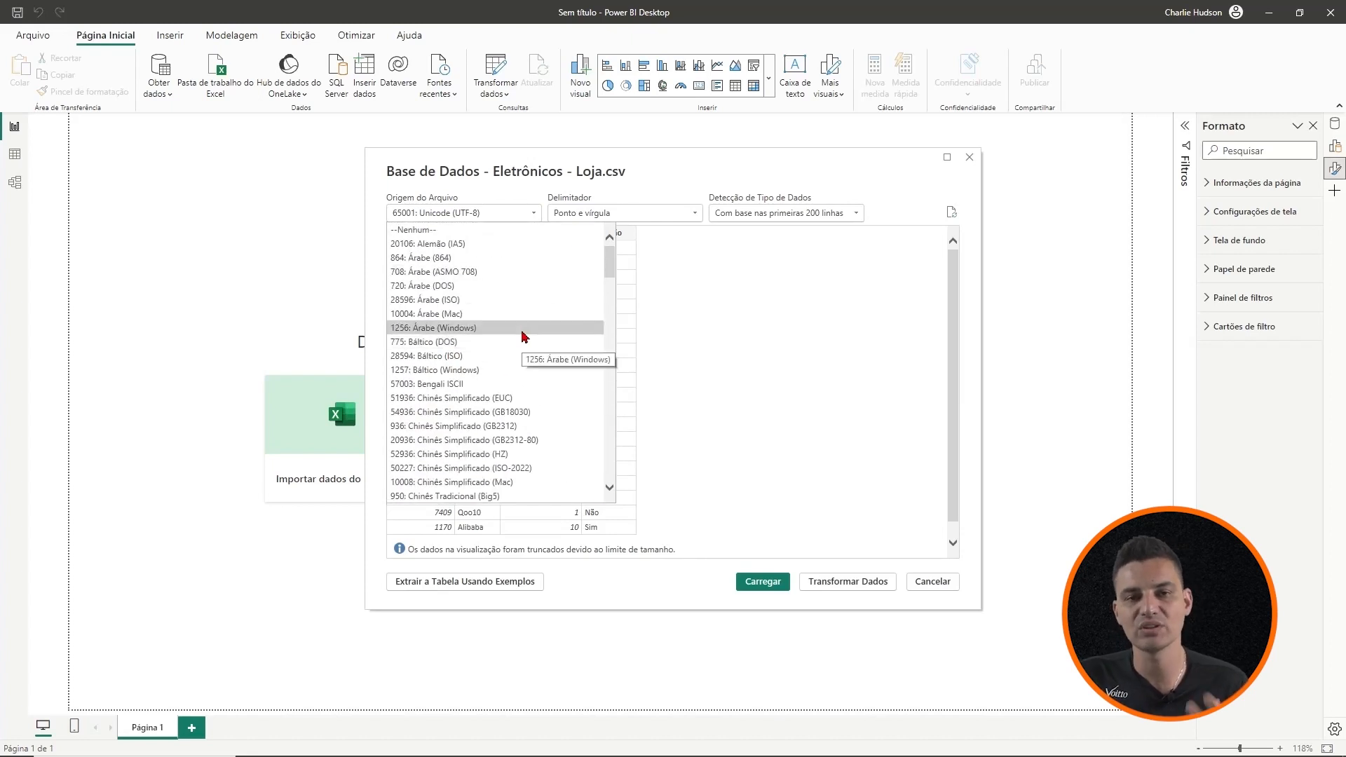
{"action": "left_click_drag", "start_coordinate": [610, 264], "coordinate": [582, 486]}
{"action": "left_click", "coordinate": [508, 454]}
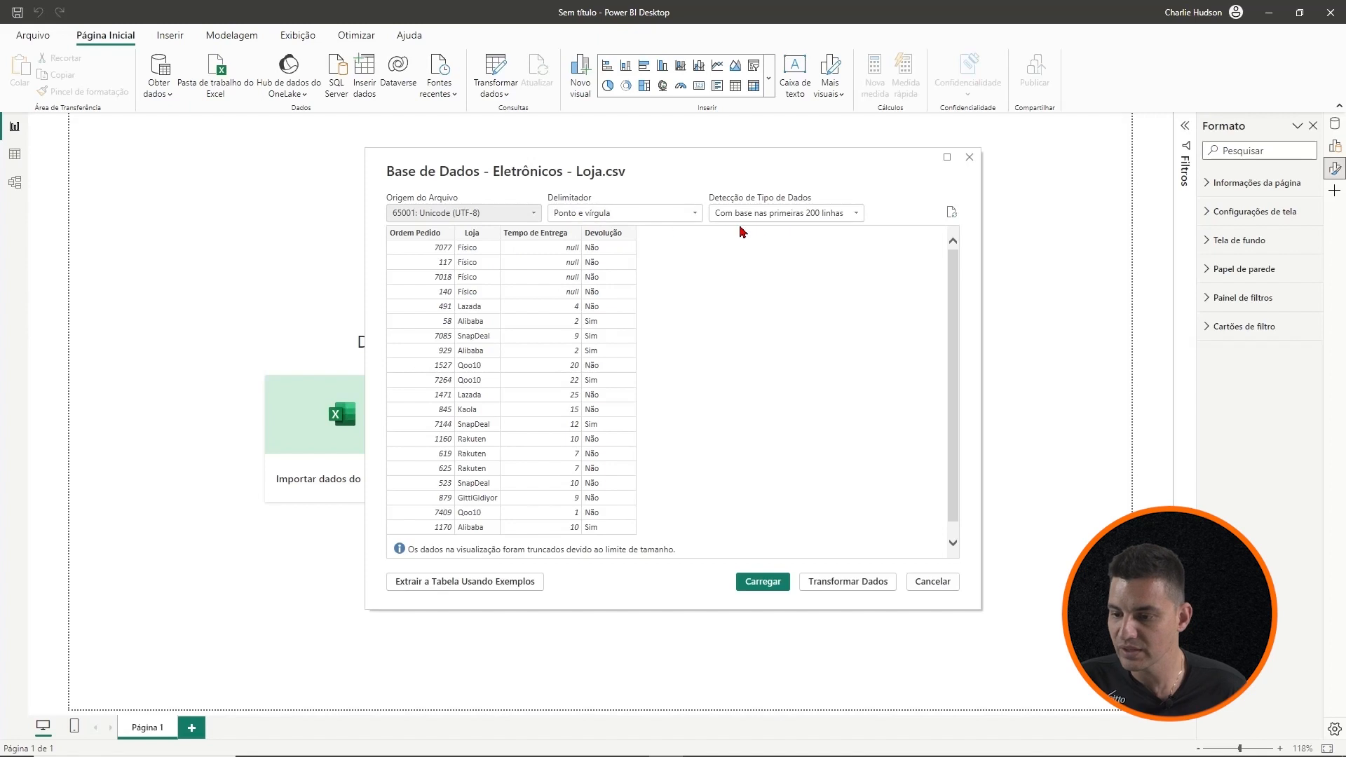
Try data type detection based on the entire dataset, comparing it with detection based on the first 200 rows
{"action": "left_click", "coordinate": [852, 218]}
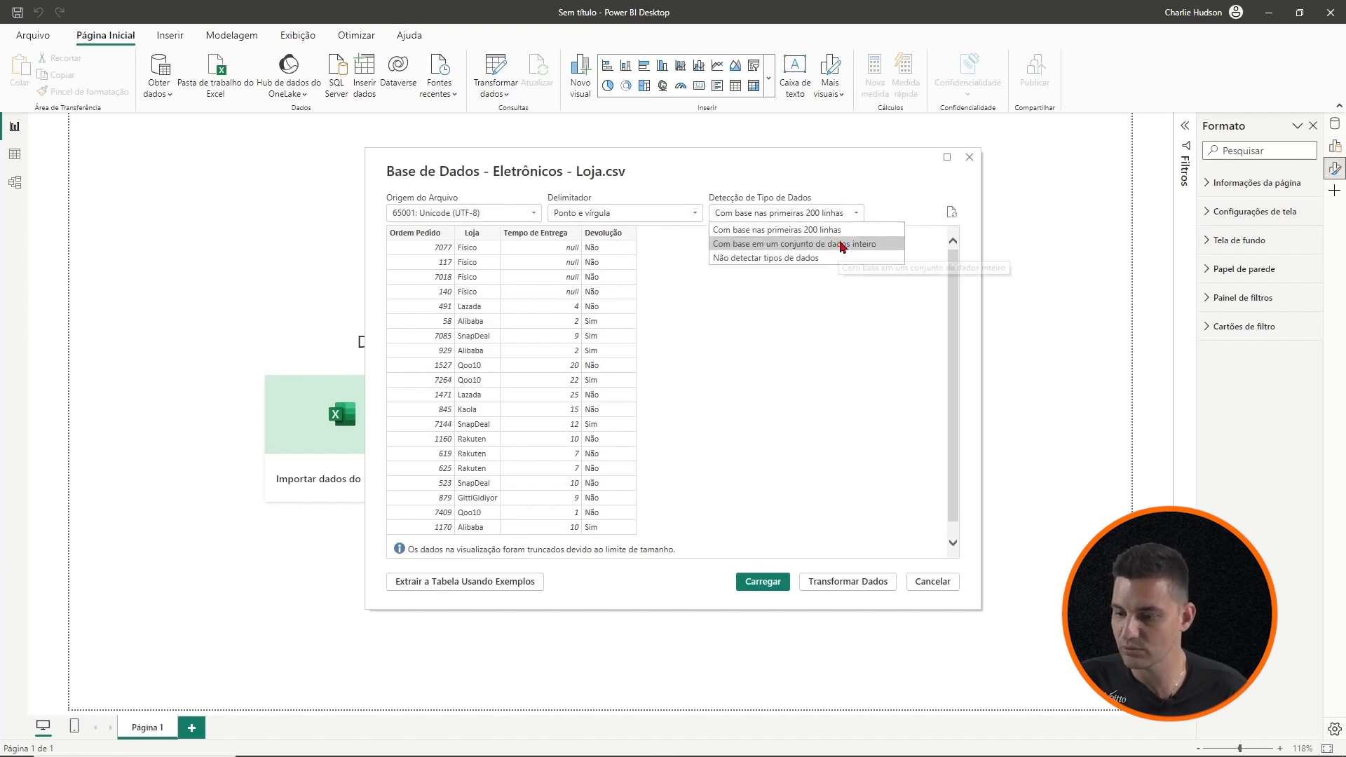
{"action": "left_click", "coordinate": [842, 244]}
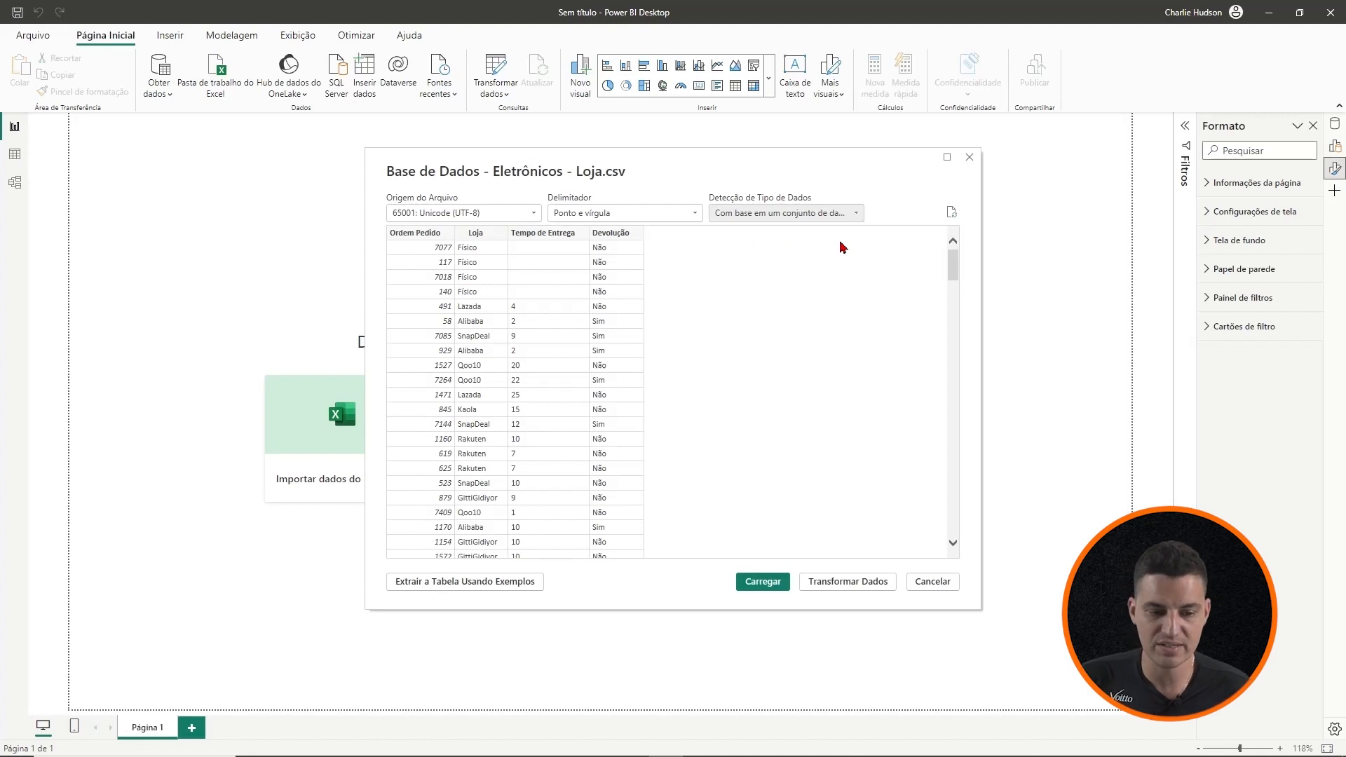
{"action": "left_click", "coordinate": [857, 213]}
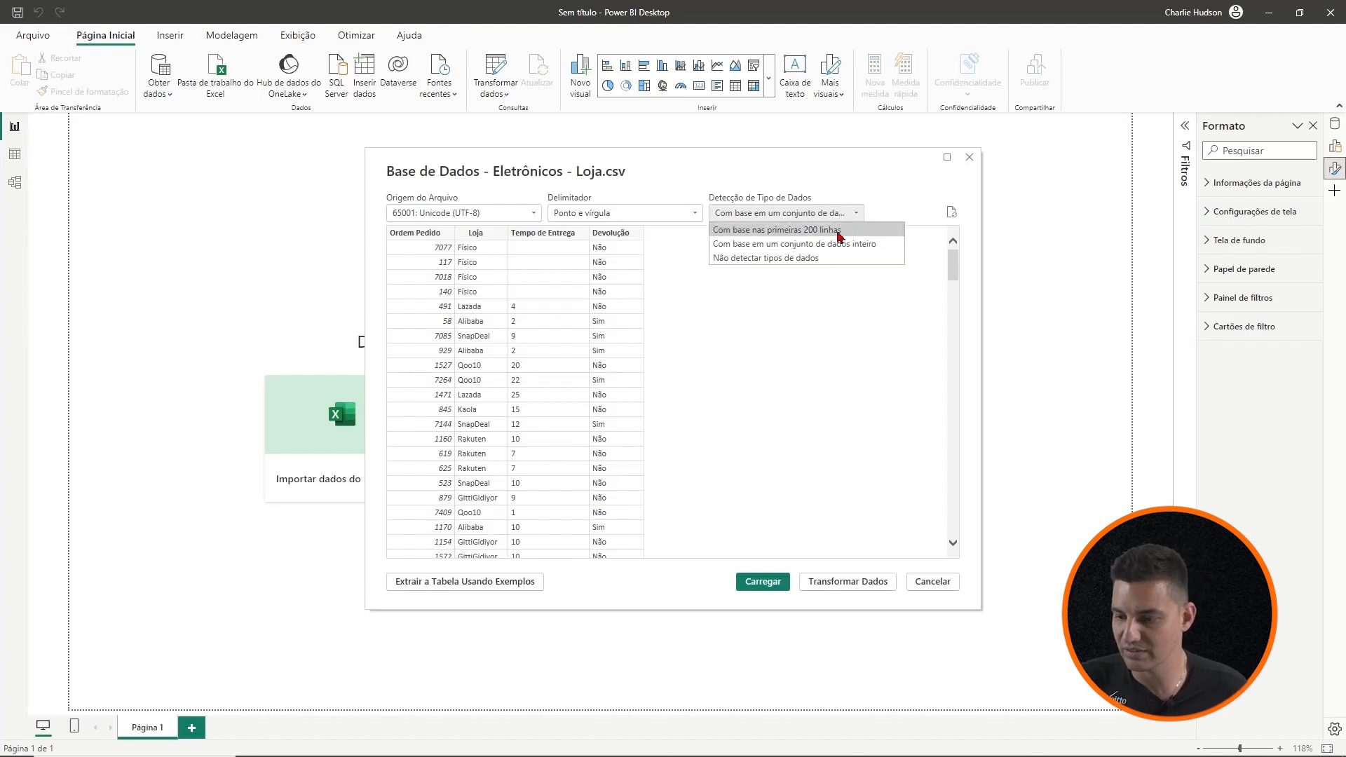
{"action": "left_click", "coordinate": [839, 232]}
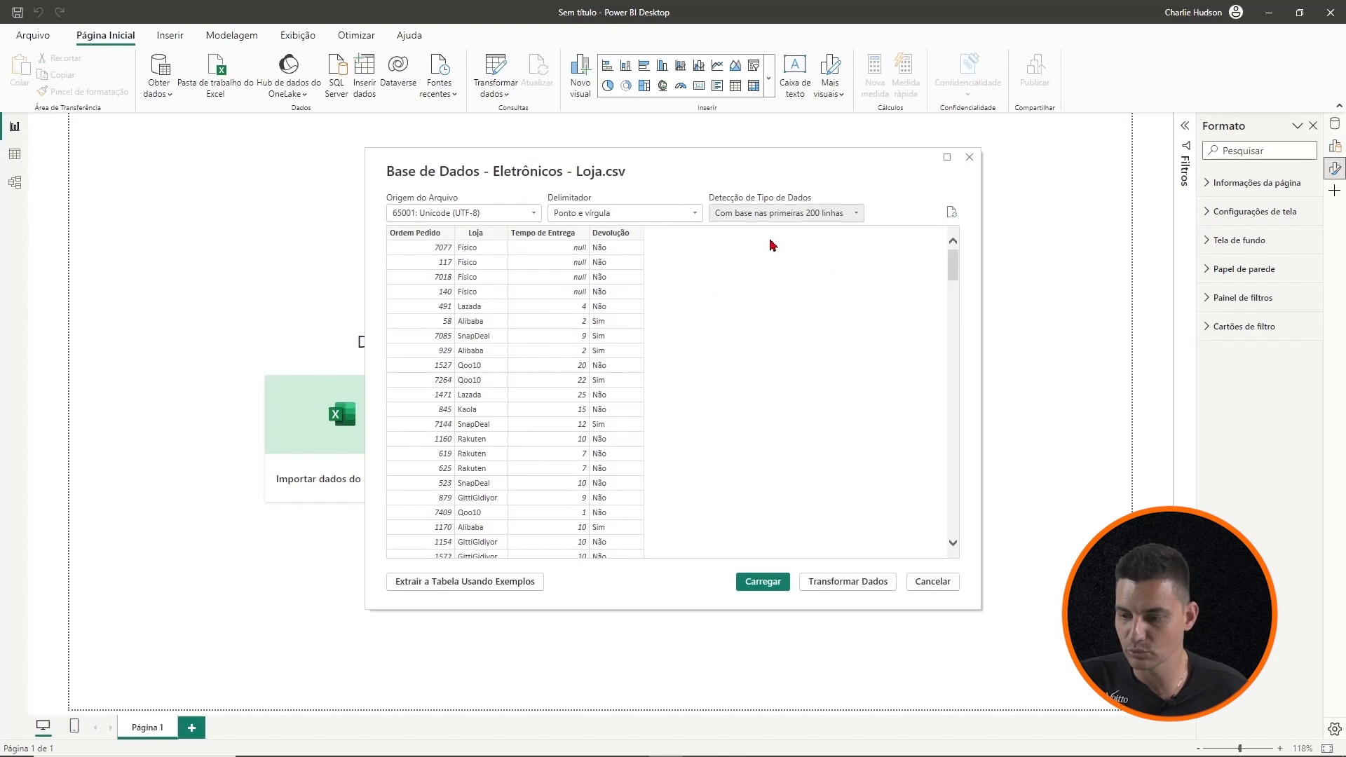
{"action": "left_click", "coordinate": [798, 219]}
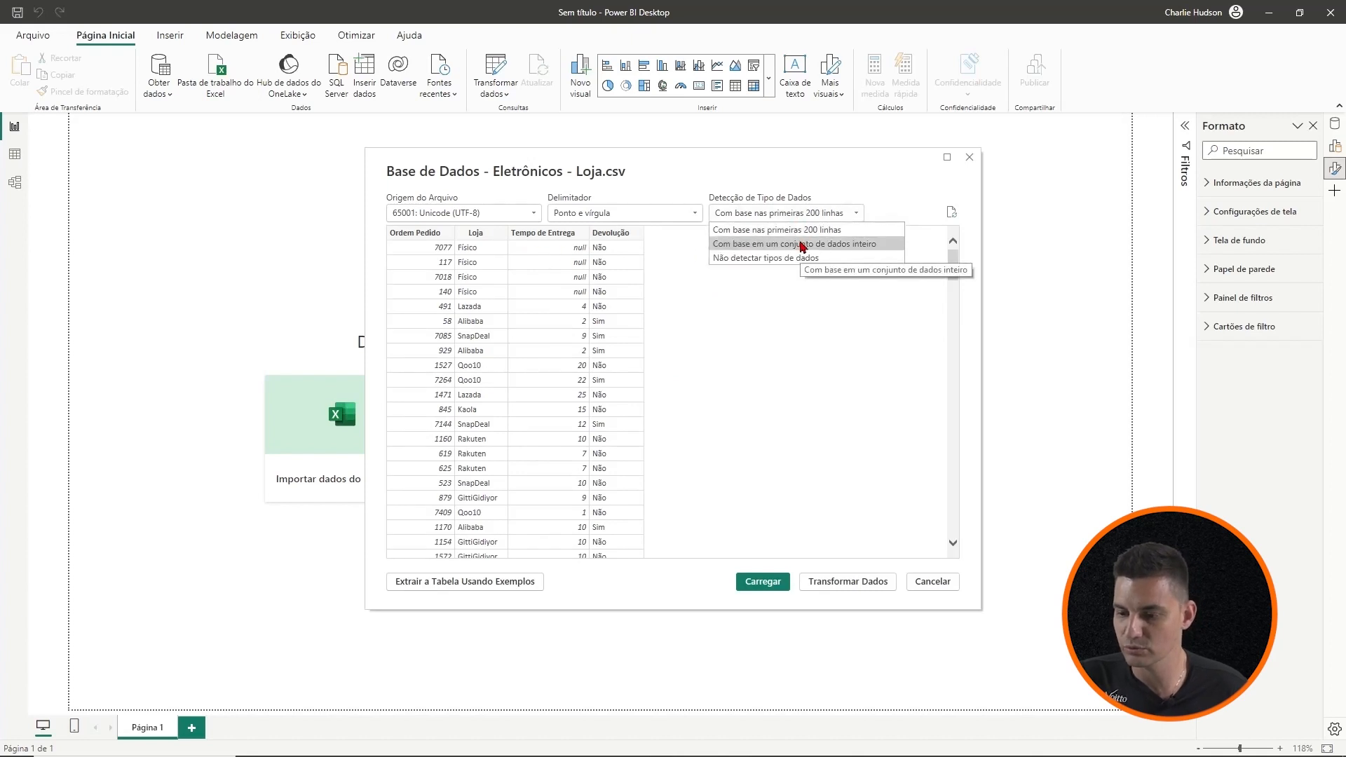
{"action": "left_click", "coordinate": [803, 246]}
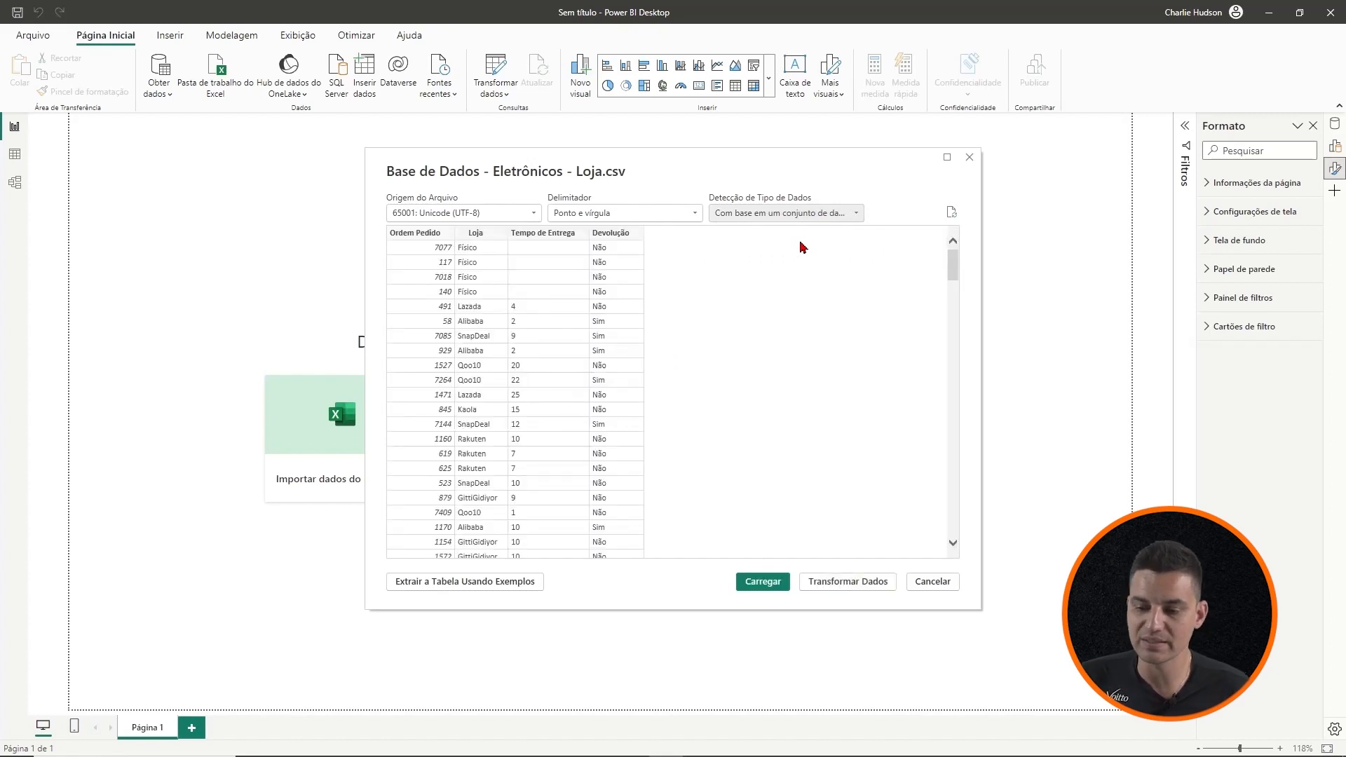
Set data type detection to the first 200 rows (Com base nas primeiras 200 linhas) and load the CSV table
{"action": "left_click", "coordinate": [797, 216]}
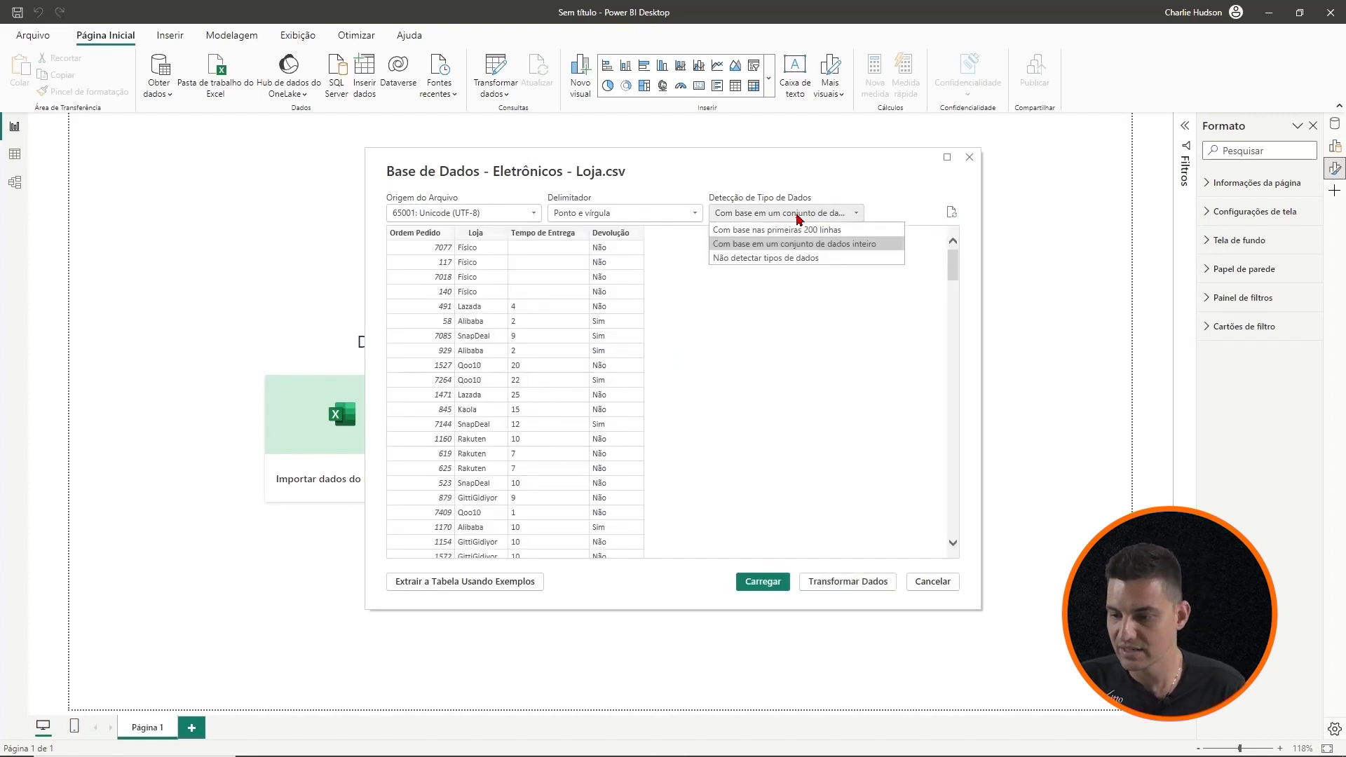
{"action": "left_click", "coordinate": [824, 230]}
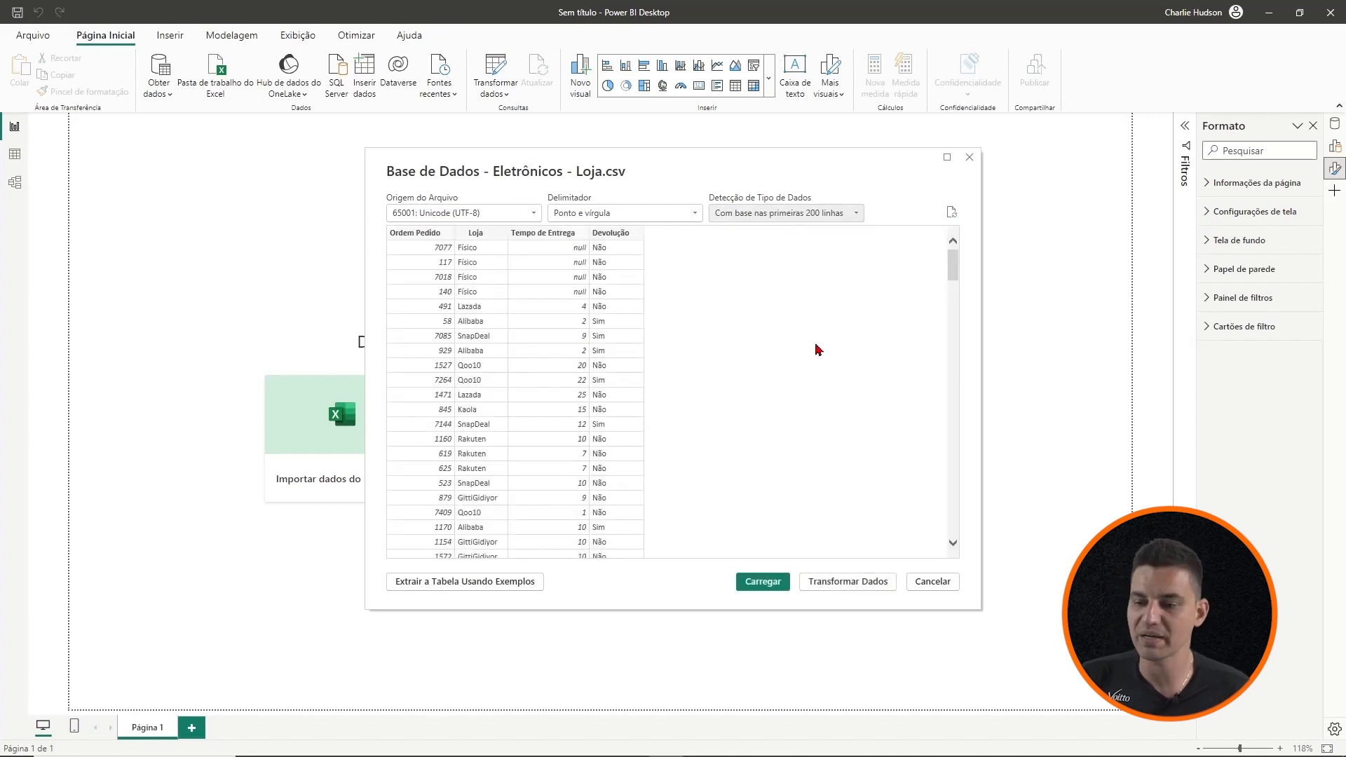
{"action": "left_click", "coordinate": [762, 581]}
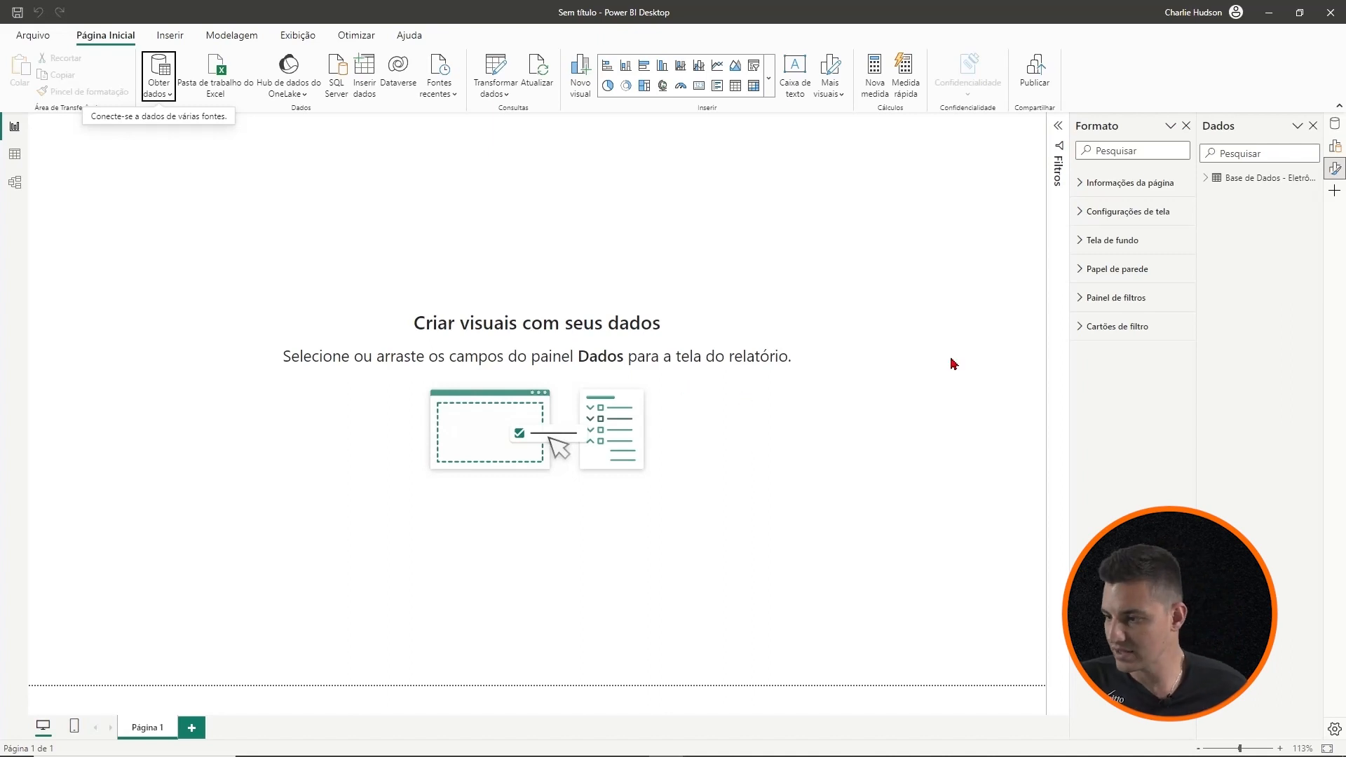
Examine the loaded table's fields and its rows in table view, including the Tempo de Entrega column
{"action": "left_click", "coordinate": [1207, 178]}
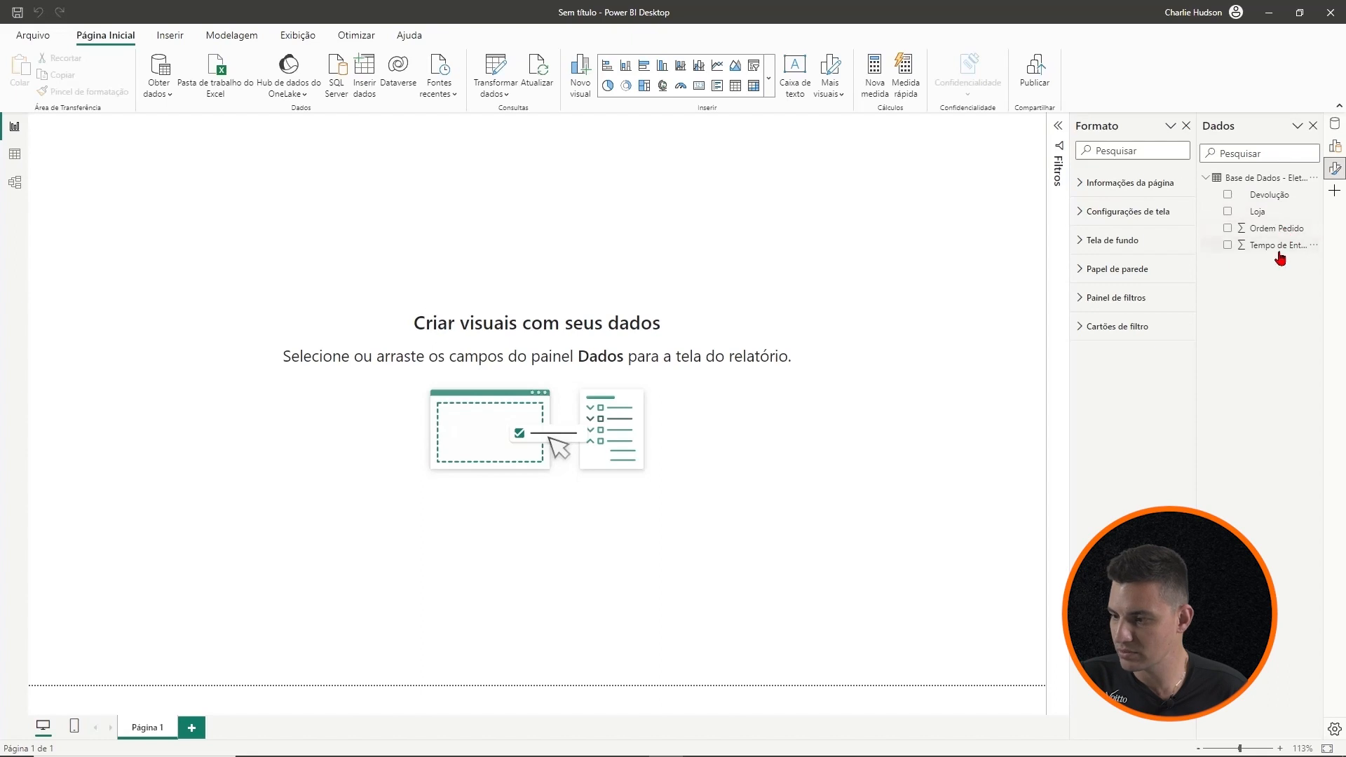
{"action": "left_click", "coordinate": [15, 157]}
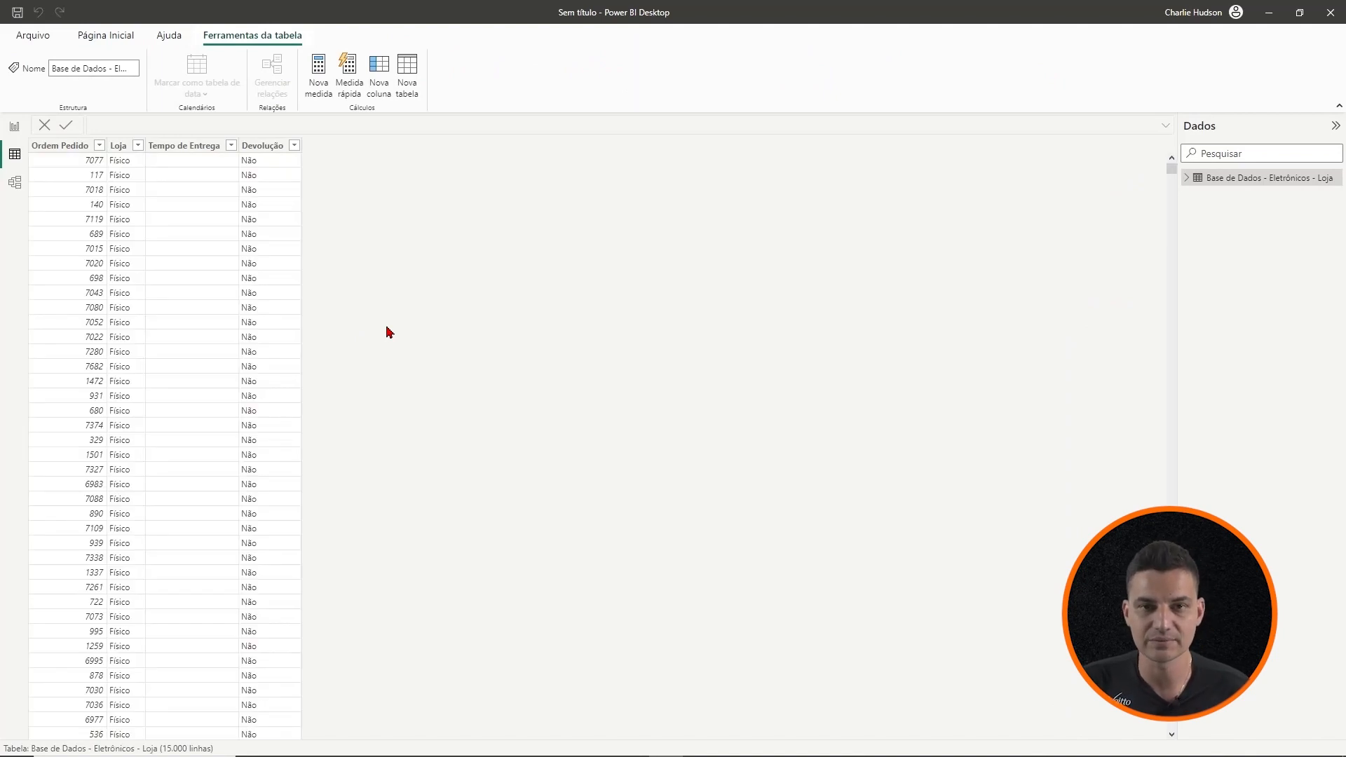
{"action": "scroll", "coordinate": [243, 368], "scroll_direction": "down", "scroll_amount": 15}
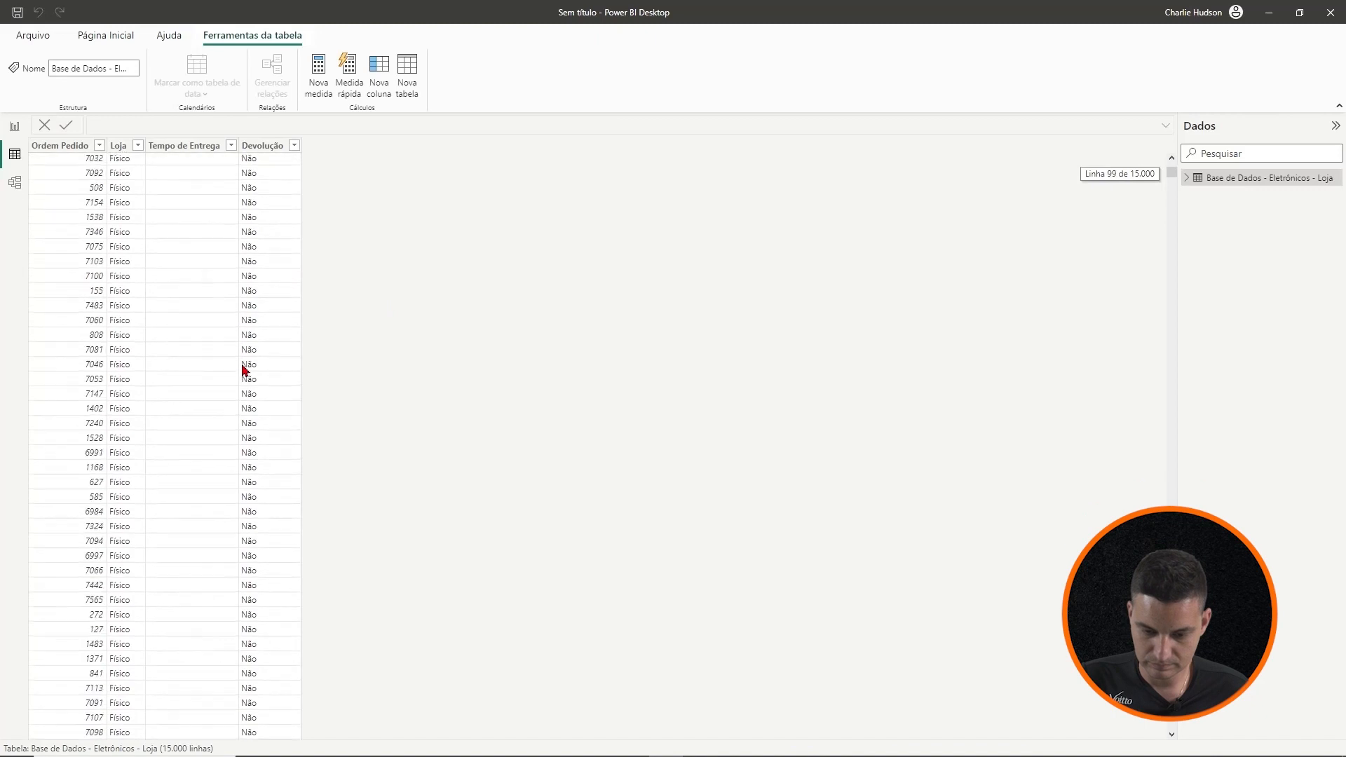
{"action": "scroll", "coordinate": [243, 368], "scroll_direction": "down", "scroll_amount": 15}
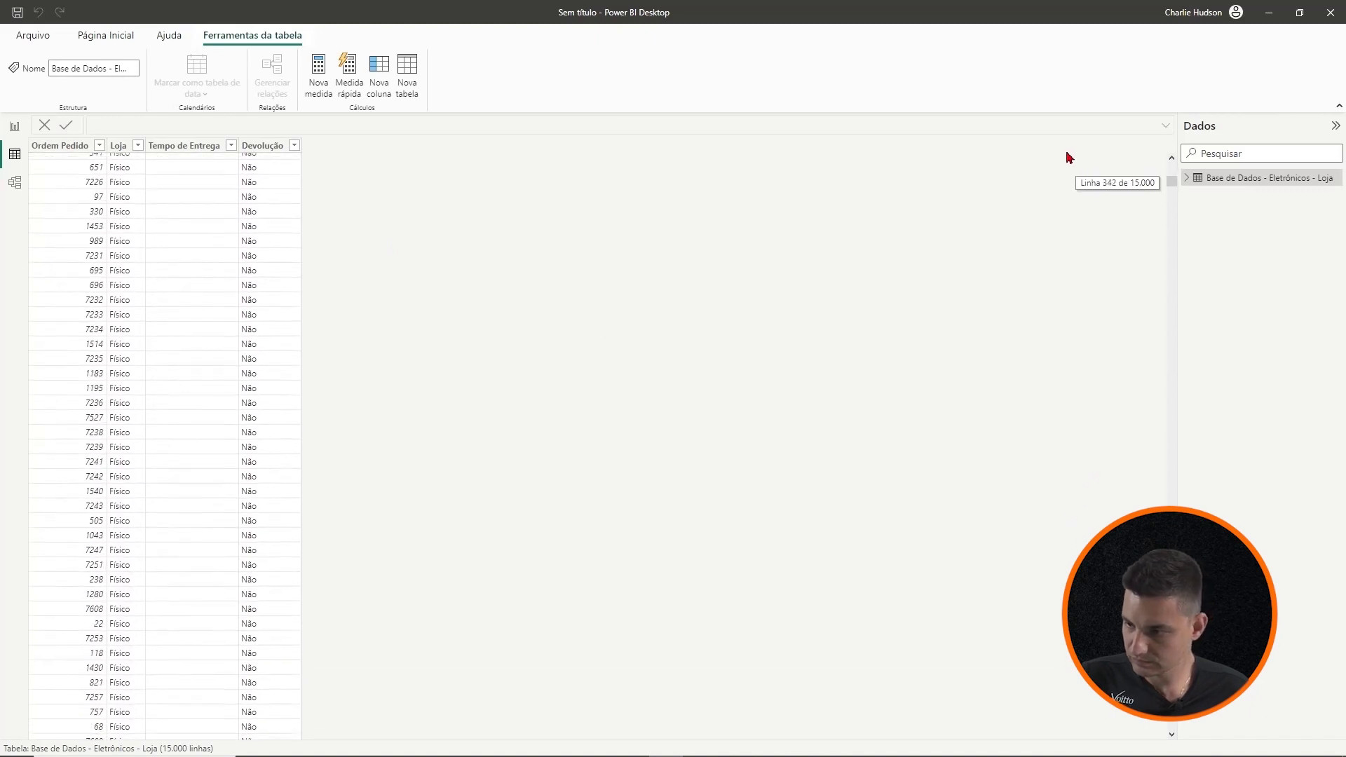
{"action": "left_click_drag", "start_coordinate": [1169, 181], "coordinate": [1172, 554]}
{"action": "left_click_drag", "start_coordinate": [1172, 551], "coordinate": [1164, 157]}
{"action": "left_click", "coordinate": [14, 128]}
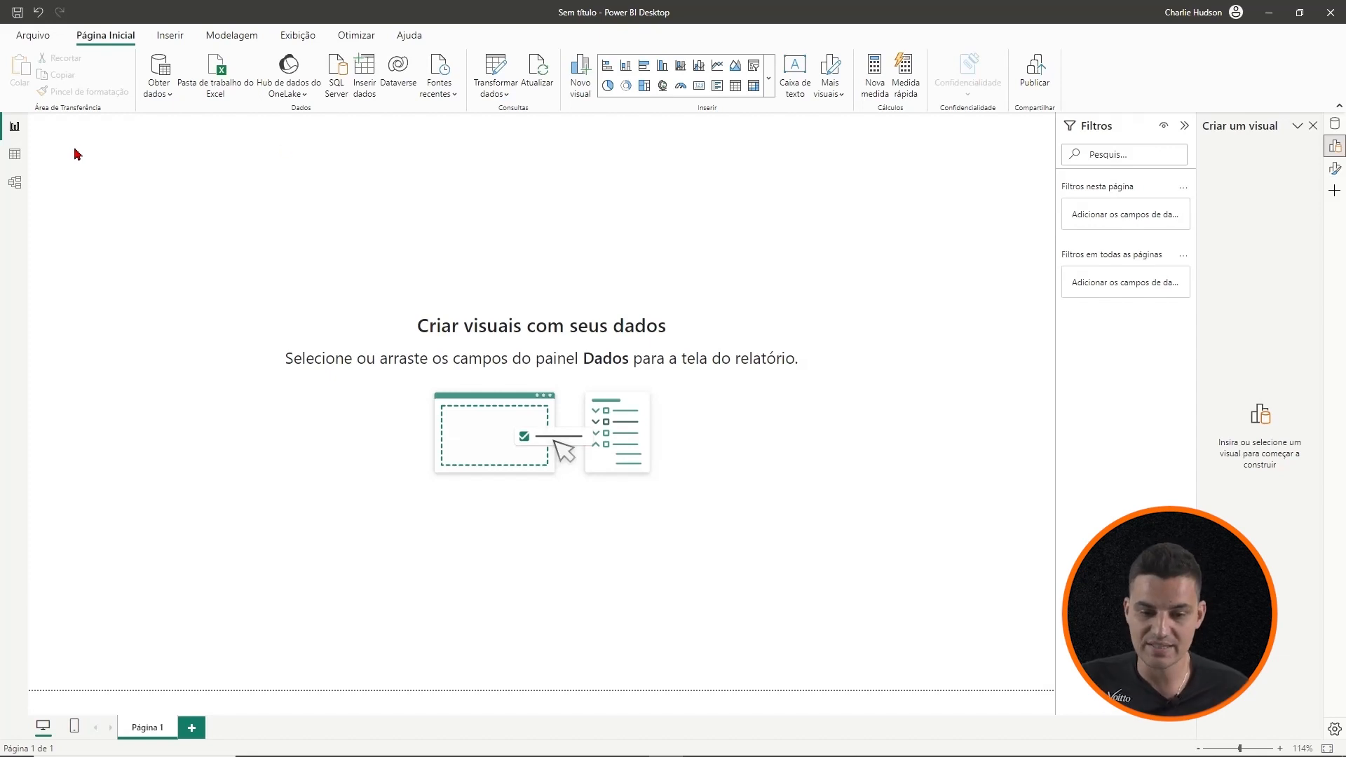
{"action": "left_click", "coordinate": [15, 155]}
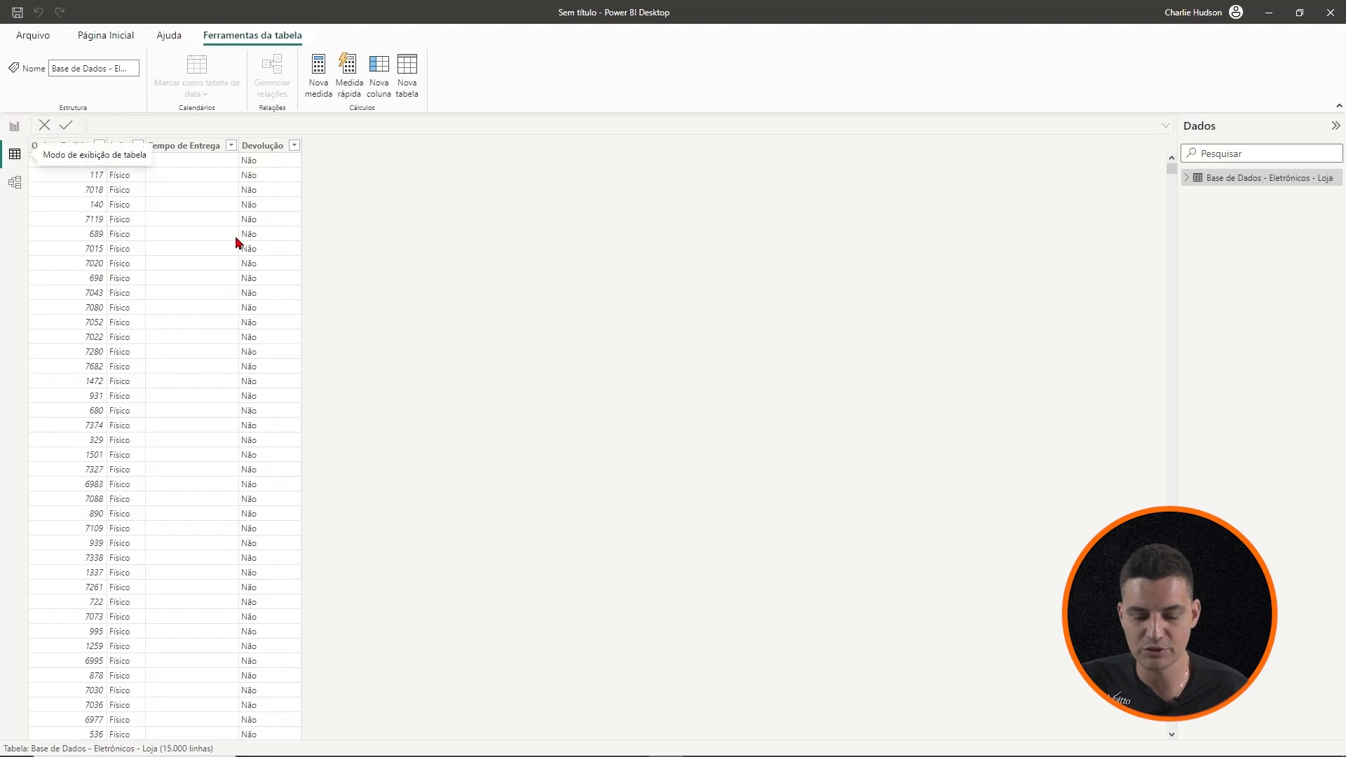
{"action": "left_click", "coordinate": [204, 146]}
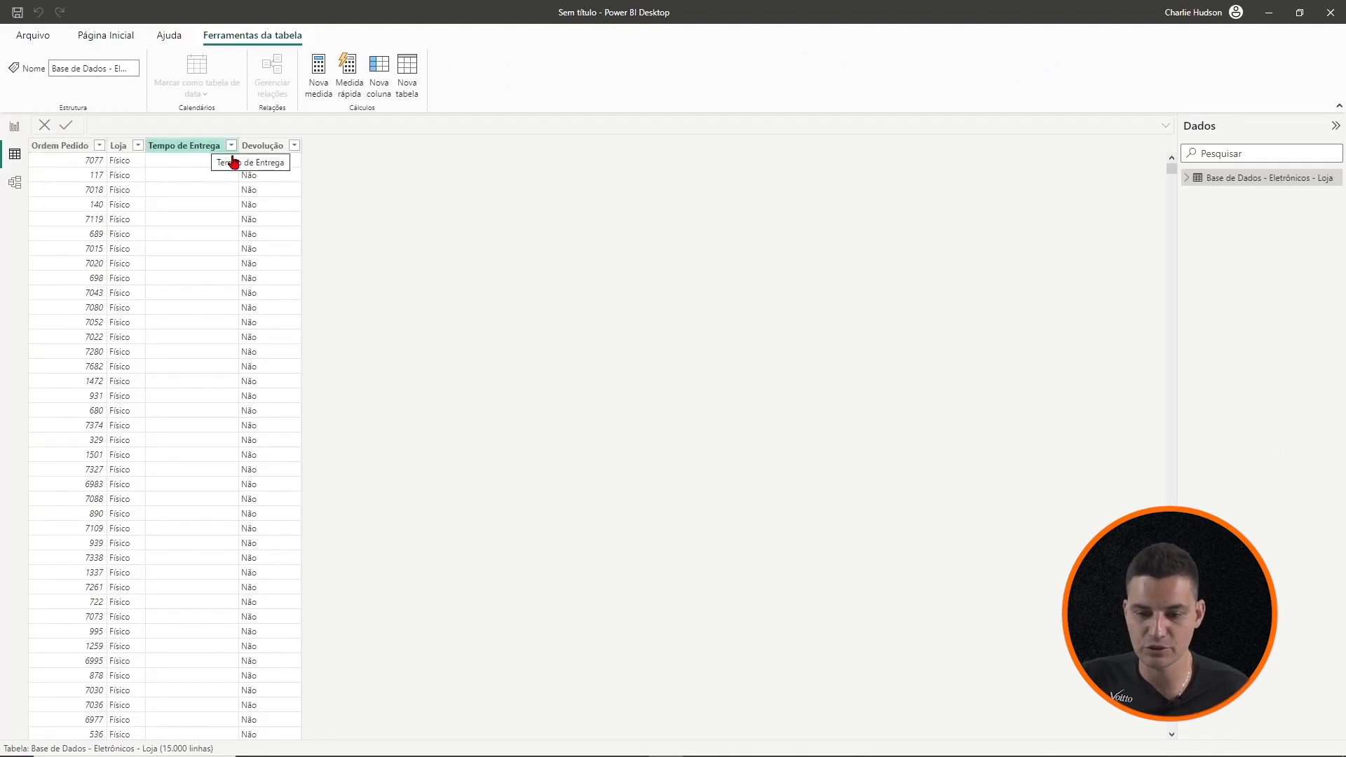
Build a bar chart of Tempo de Entrega by Loja on the report page and enlarge it across most of the canvas
{"action": "left_click", "coordinate": [15, 126]}
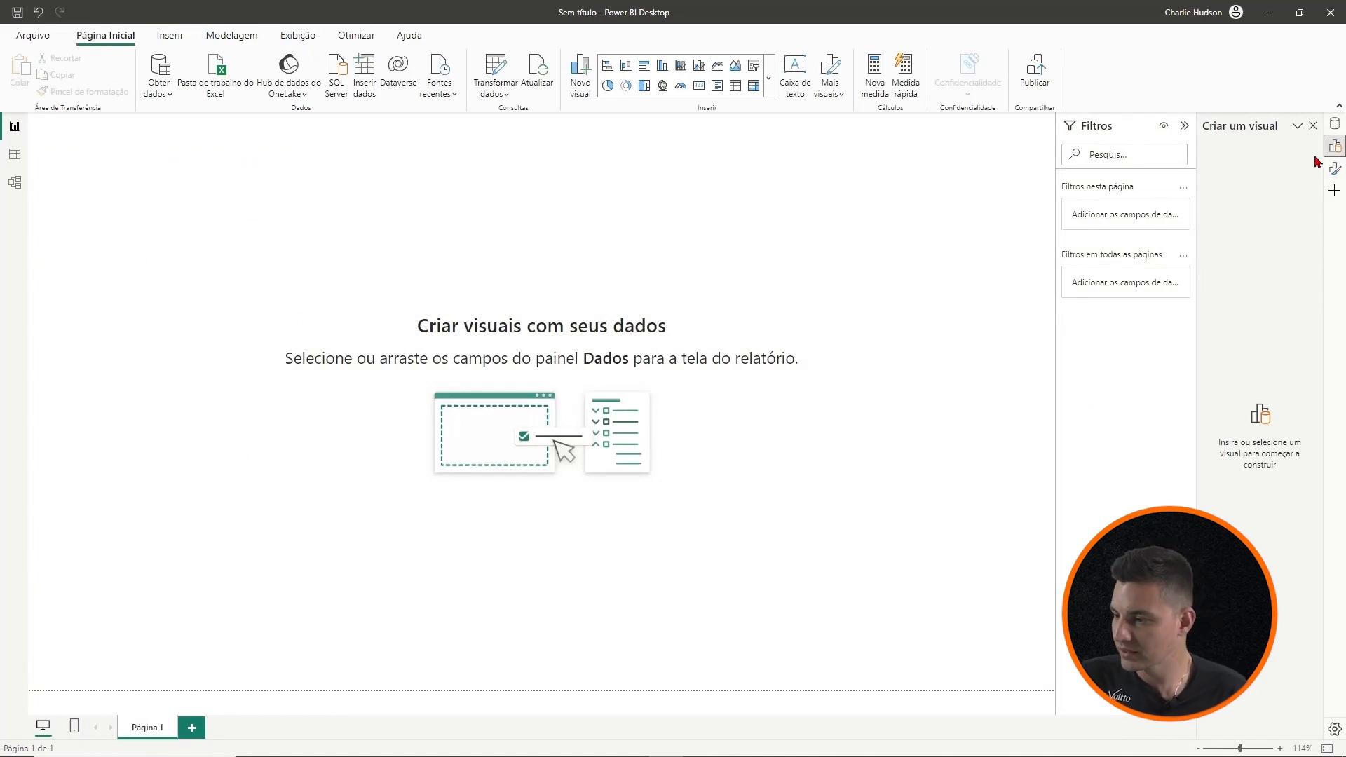
{"action": "left_click", "coordinate": [1336, 125]}
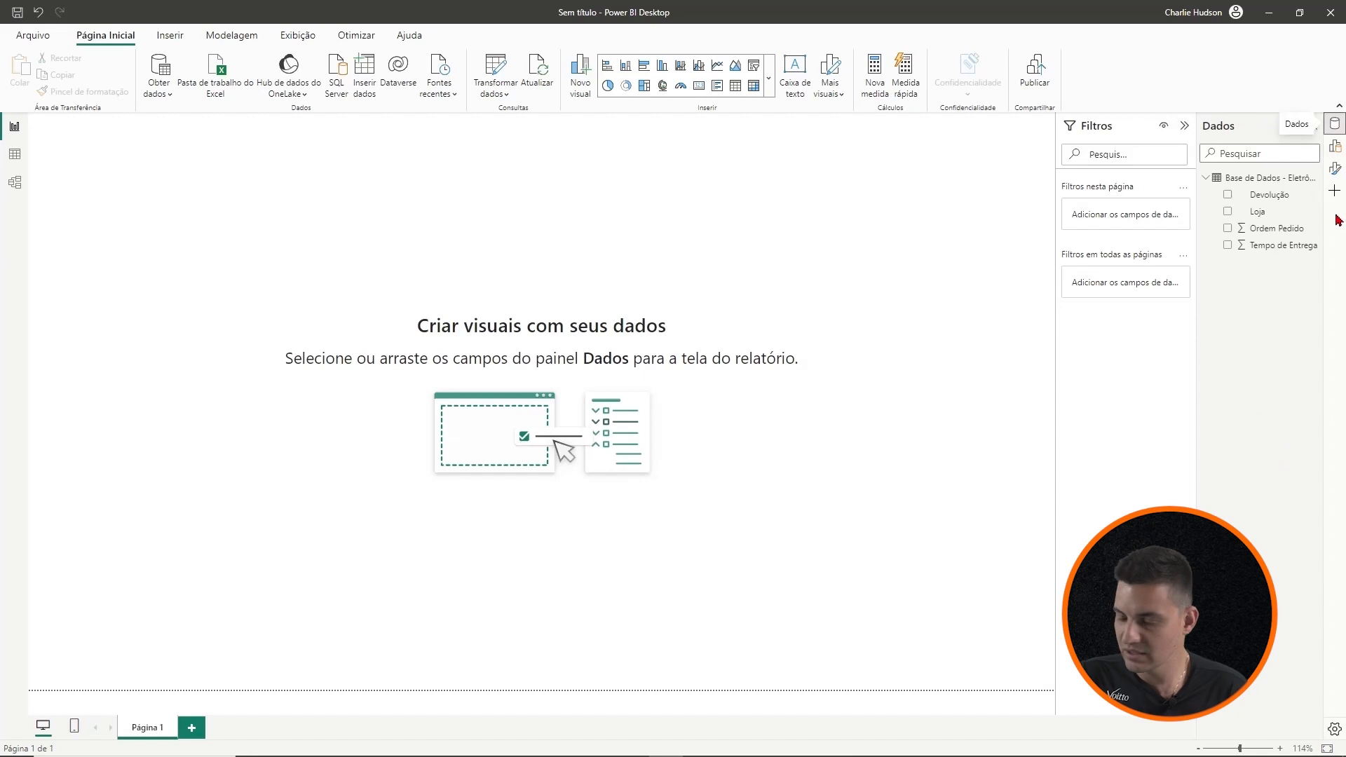
{"action": "left_click", "coordinate": [1228, 211]}
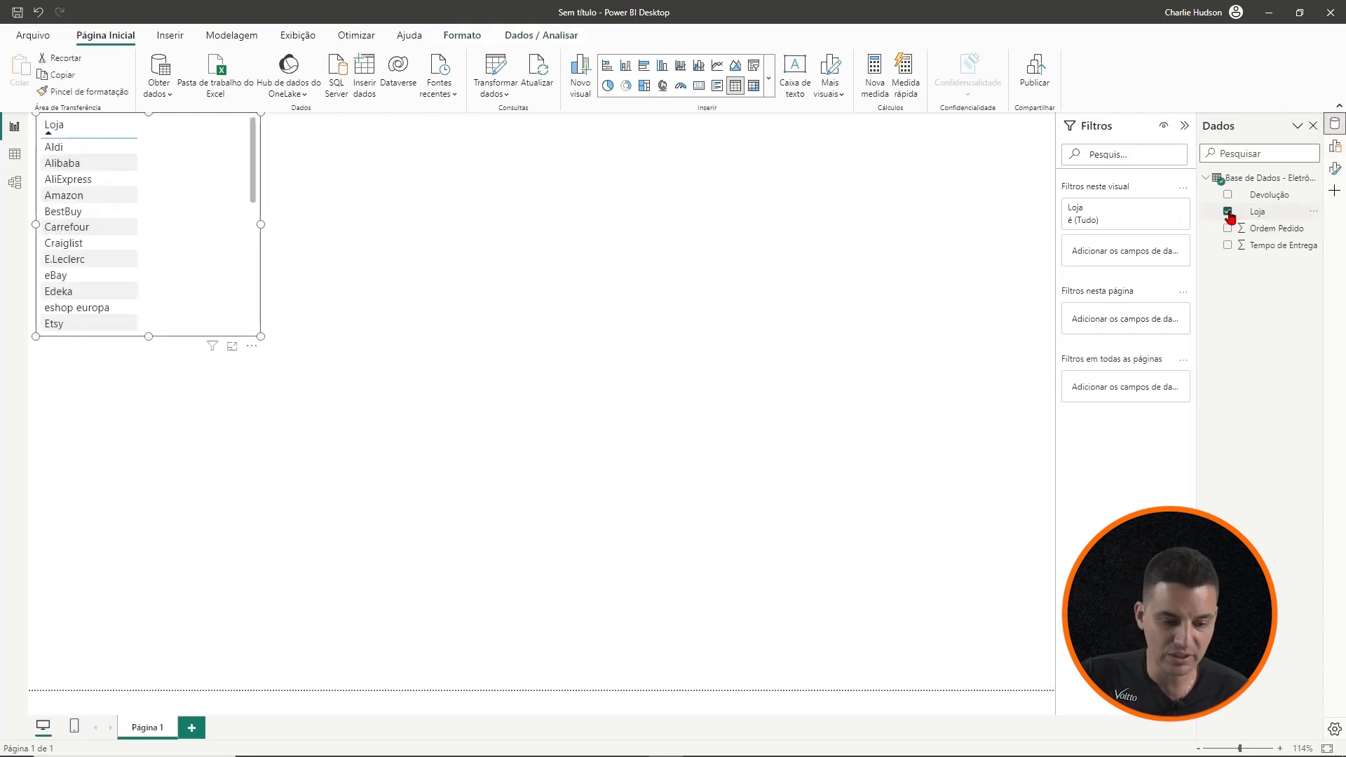
{"action": "left_click", "coordinate": [1228, 244]}
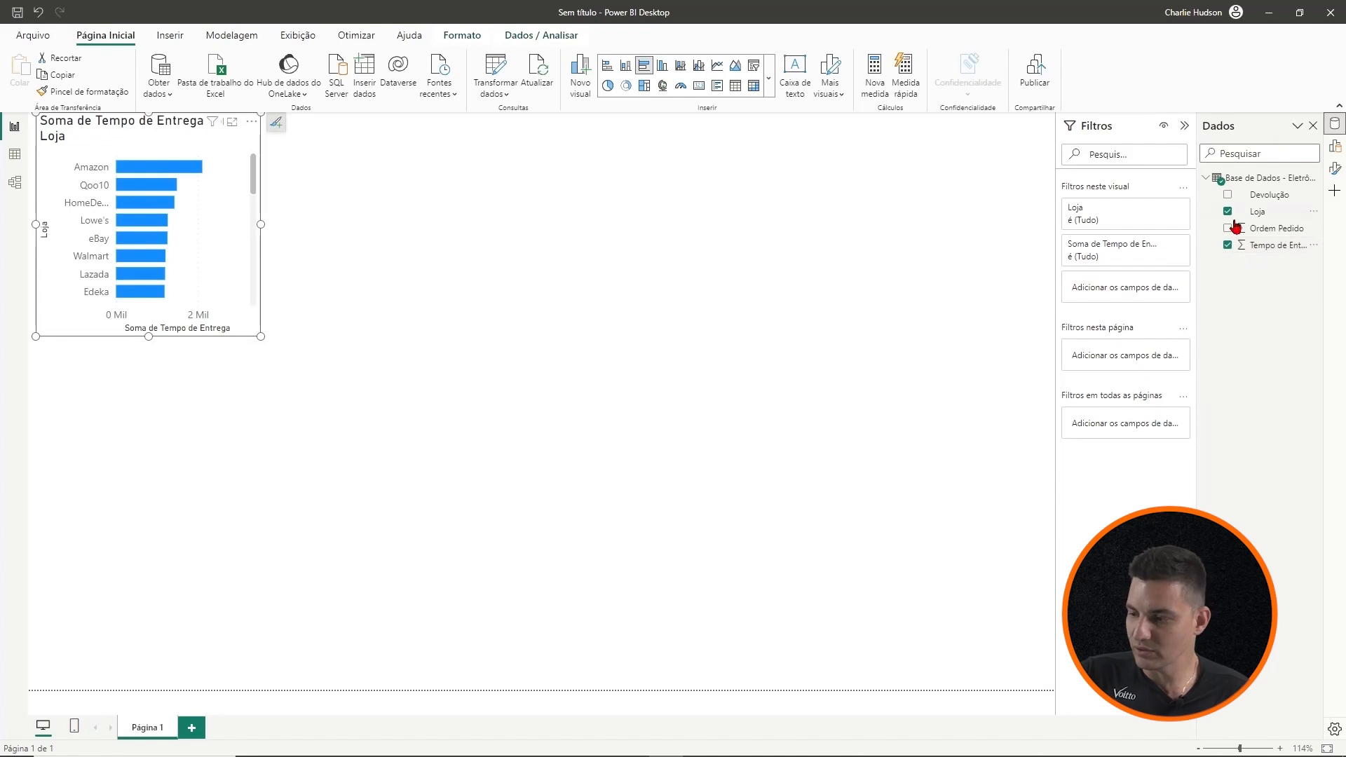
{"action": "left_click", "coordinate": [1228, 244]}
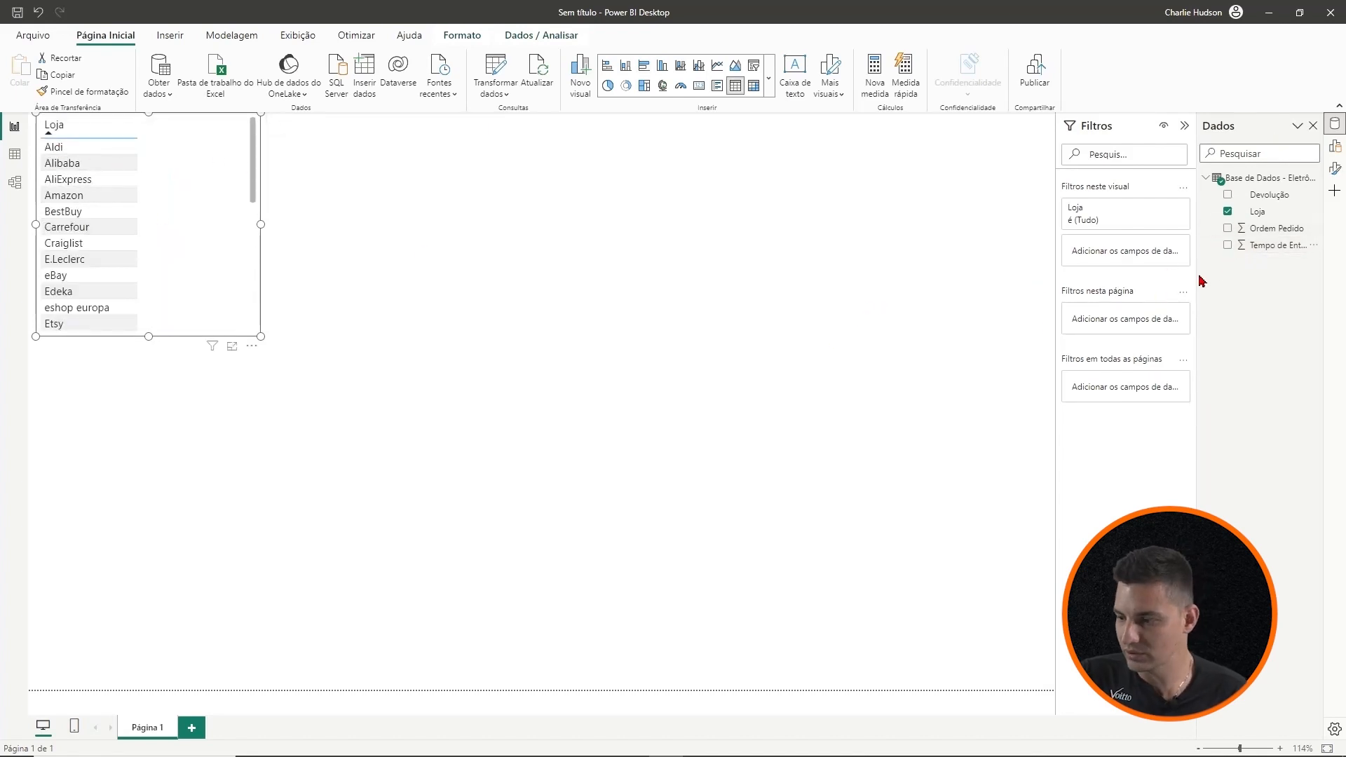
{"action": "left_click", "coordinate": [1228, 245]}
{"action": "left_click_drag", "start_coordinate": [261, 336], "coordinate": [760, 637]}
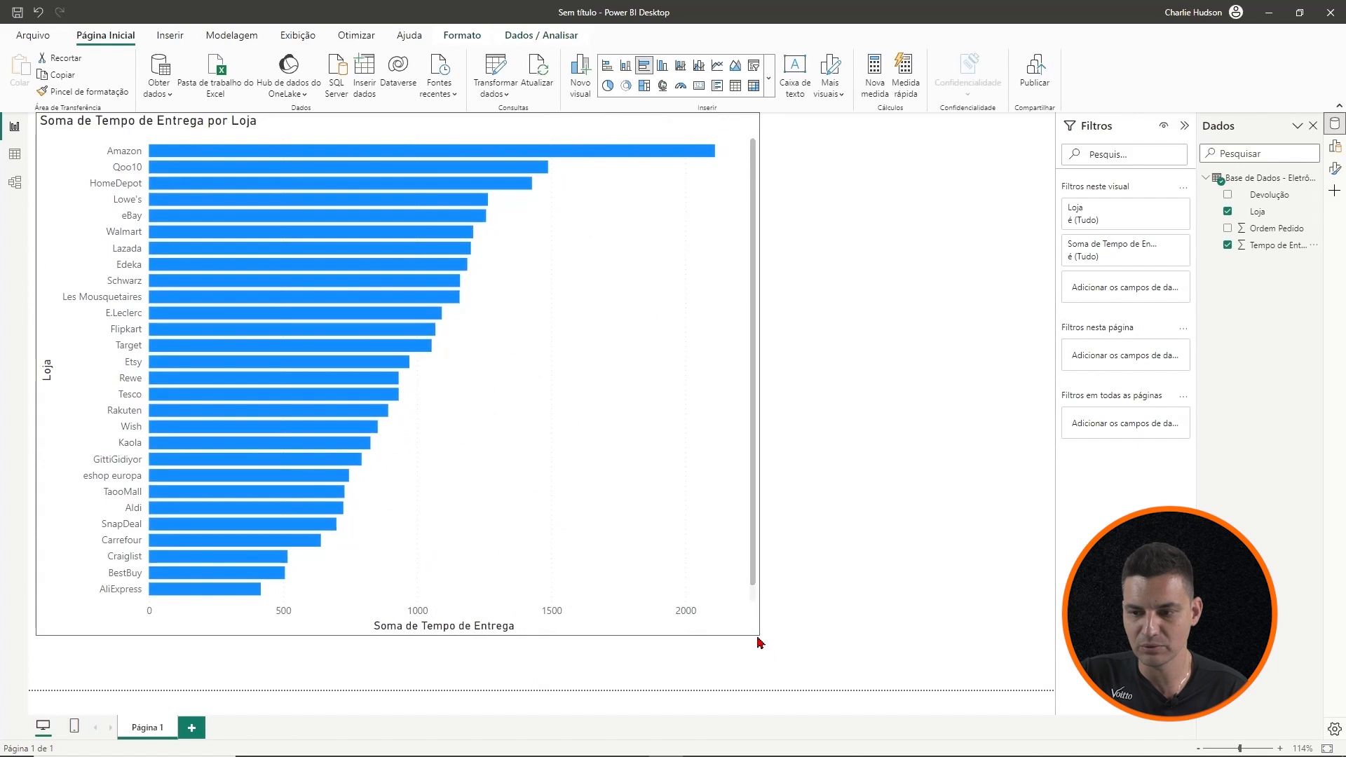
Try the visual as a clustered column chart and a clustered bar chart, settling on a matrix
{"action": "left_click", "coordinate": [752, 87]}
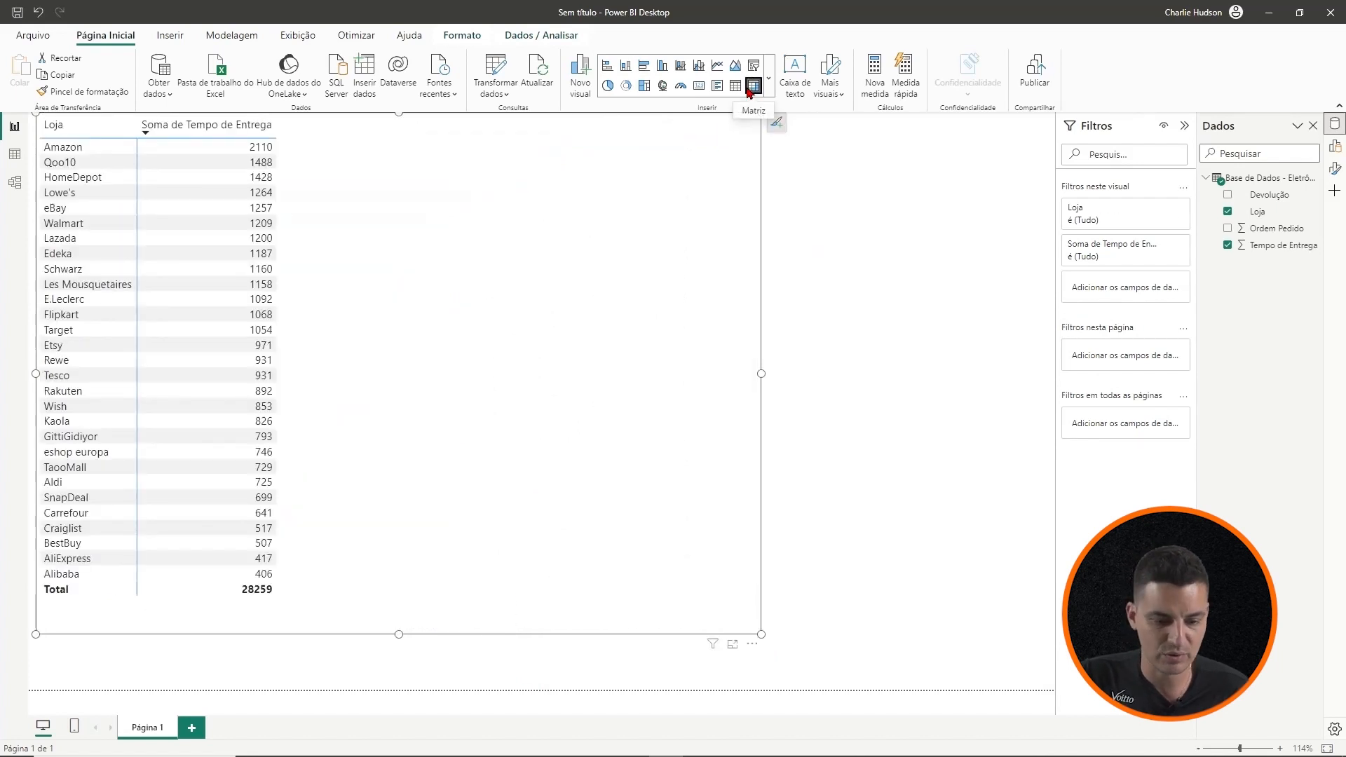
{"action": "left_click", "coordinate": [663, 66]}
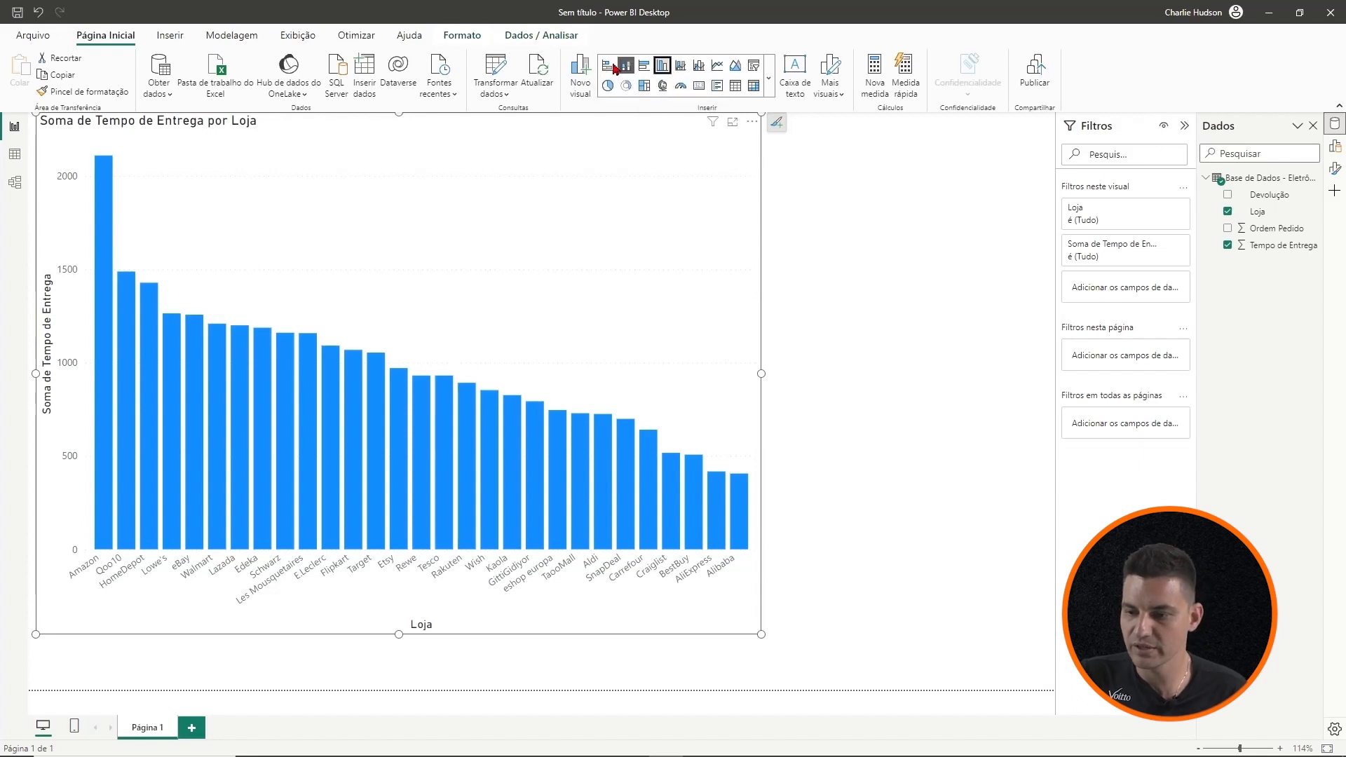
{"action": "left_click", "coordinate": [642, 68]}
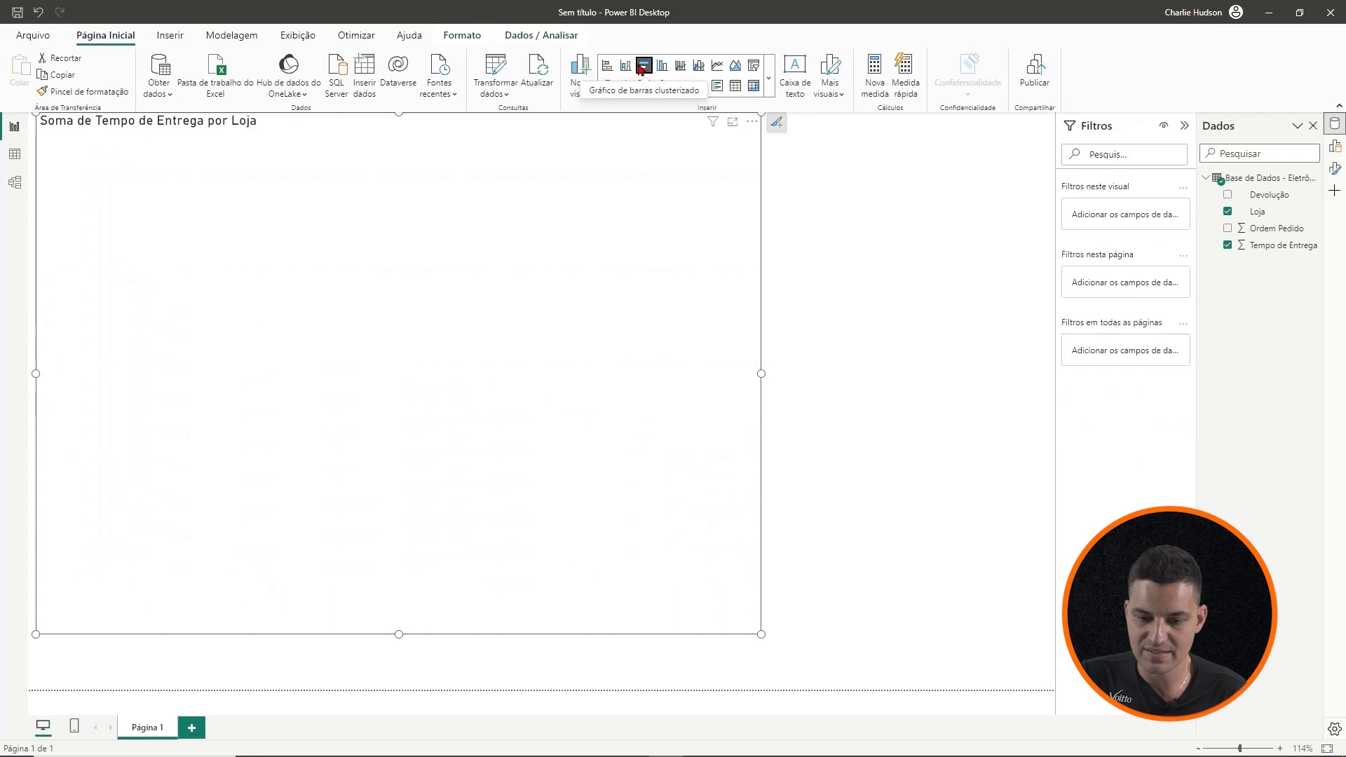
{"action": "left_click", "coordinate": [756, 87]}
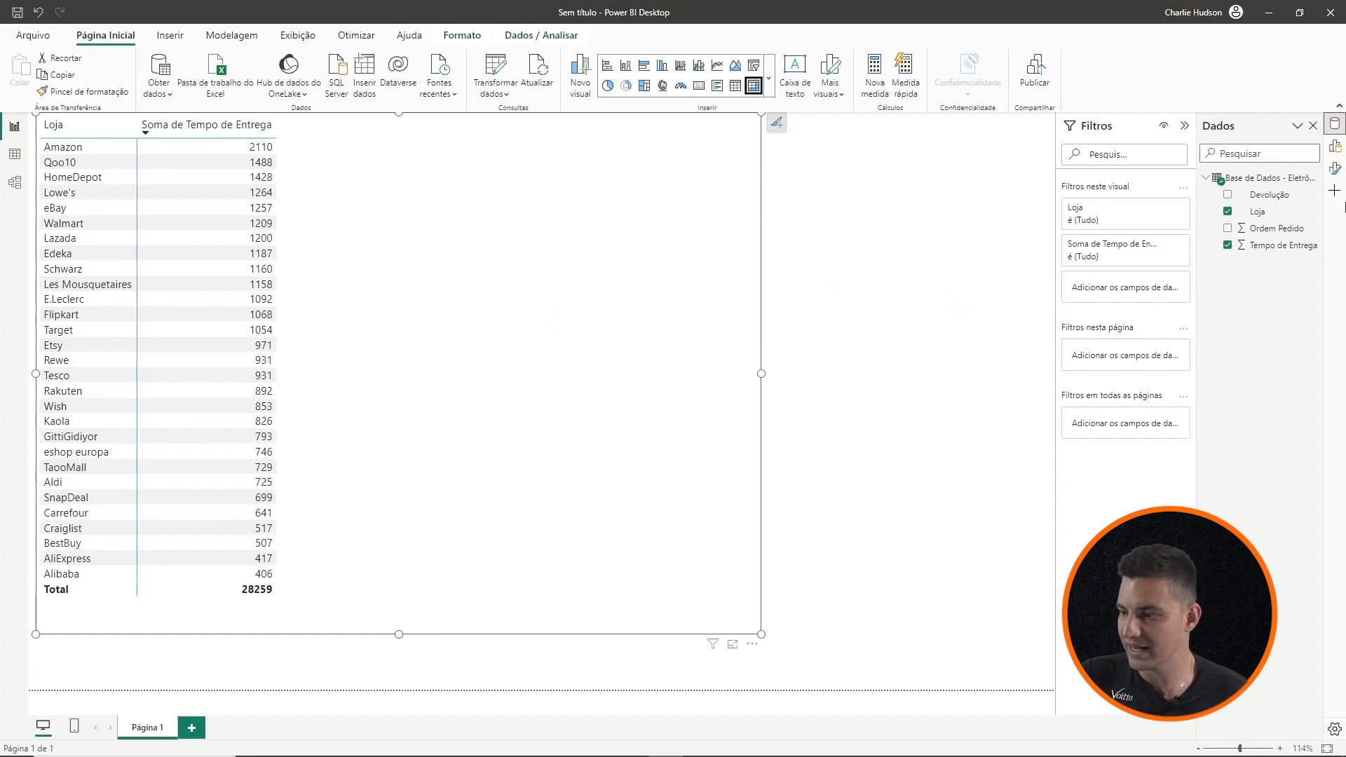
Change the aggregation of Tempo de Entrega in the matrix values from Soma to Média
{"action": "left_click", "coordinate": [1339, 152]}
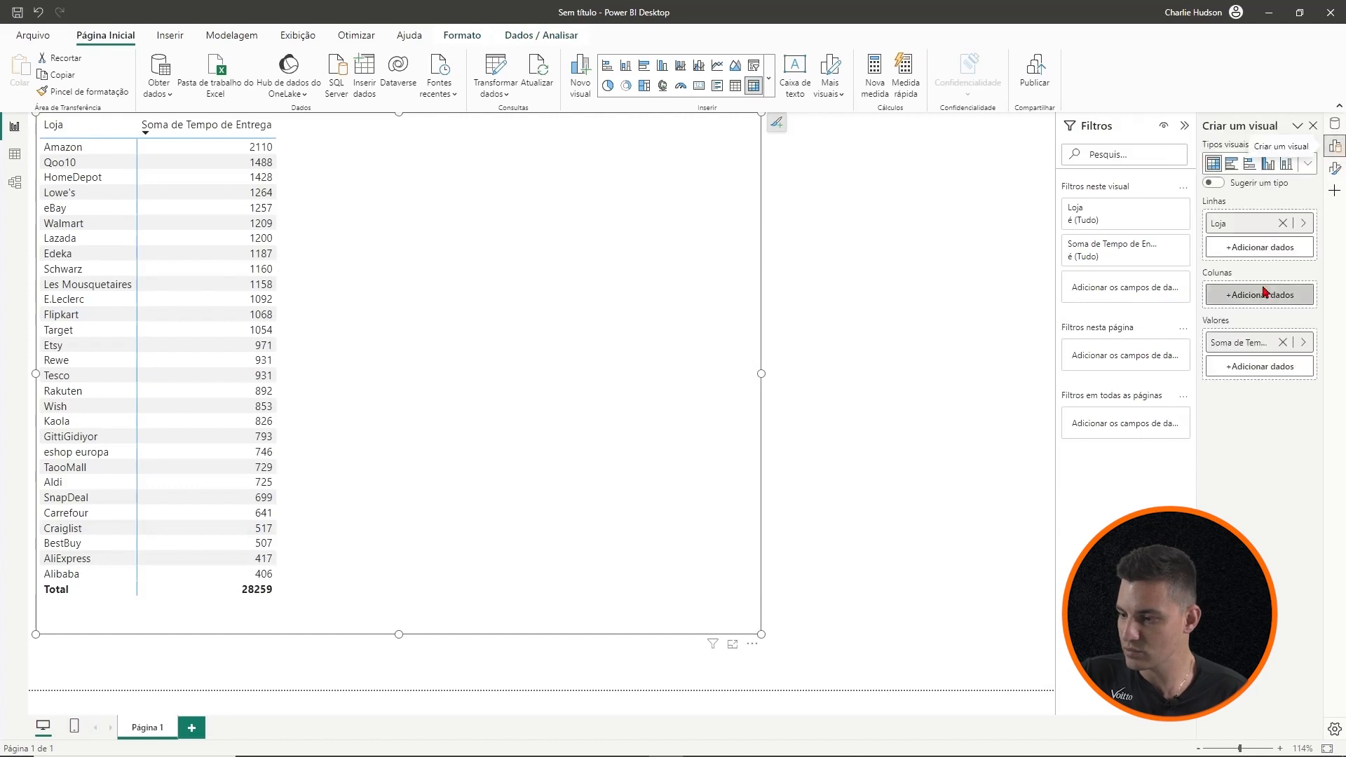
{"action": "left_click", "coordinate": [1303, 345]}
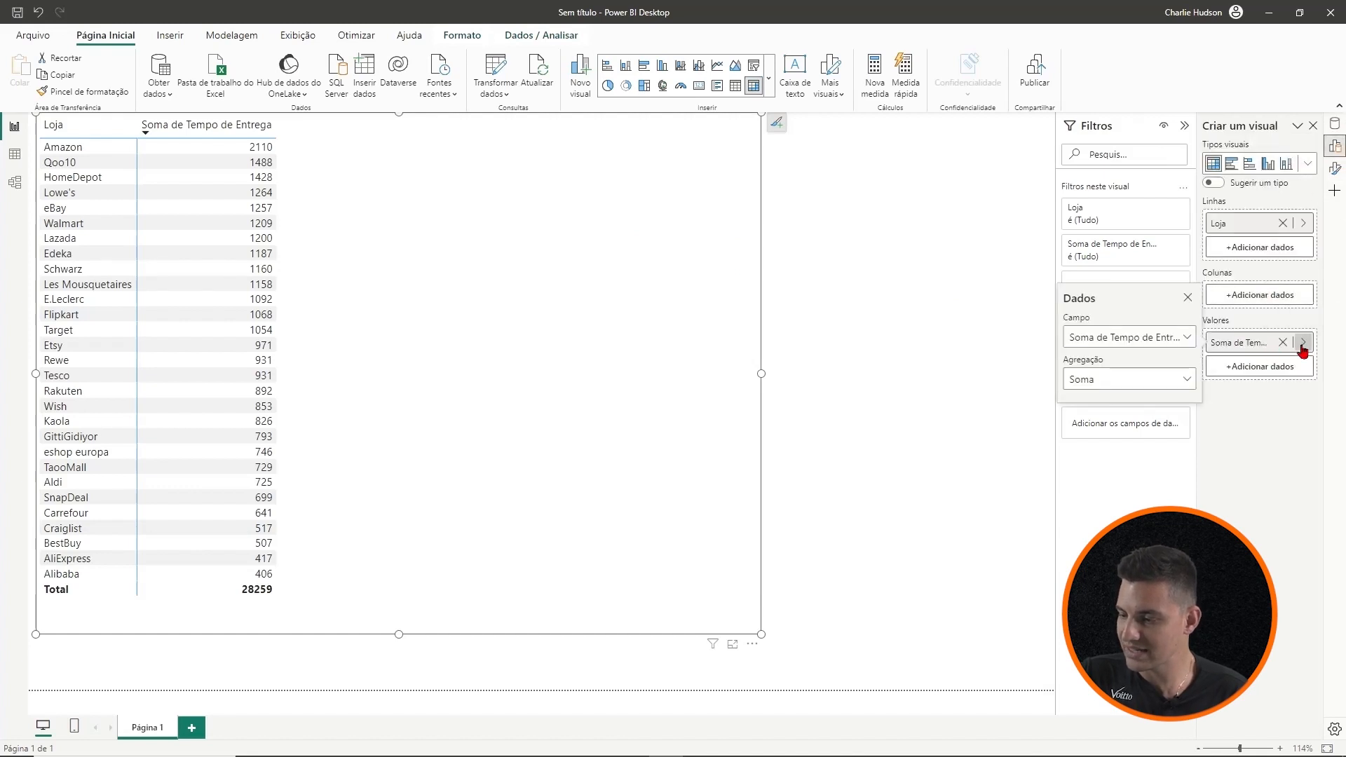
{"action": "left_click", "coordinate": [1188, 340]}
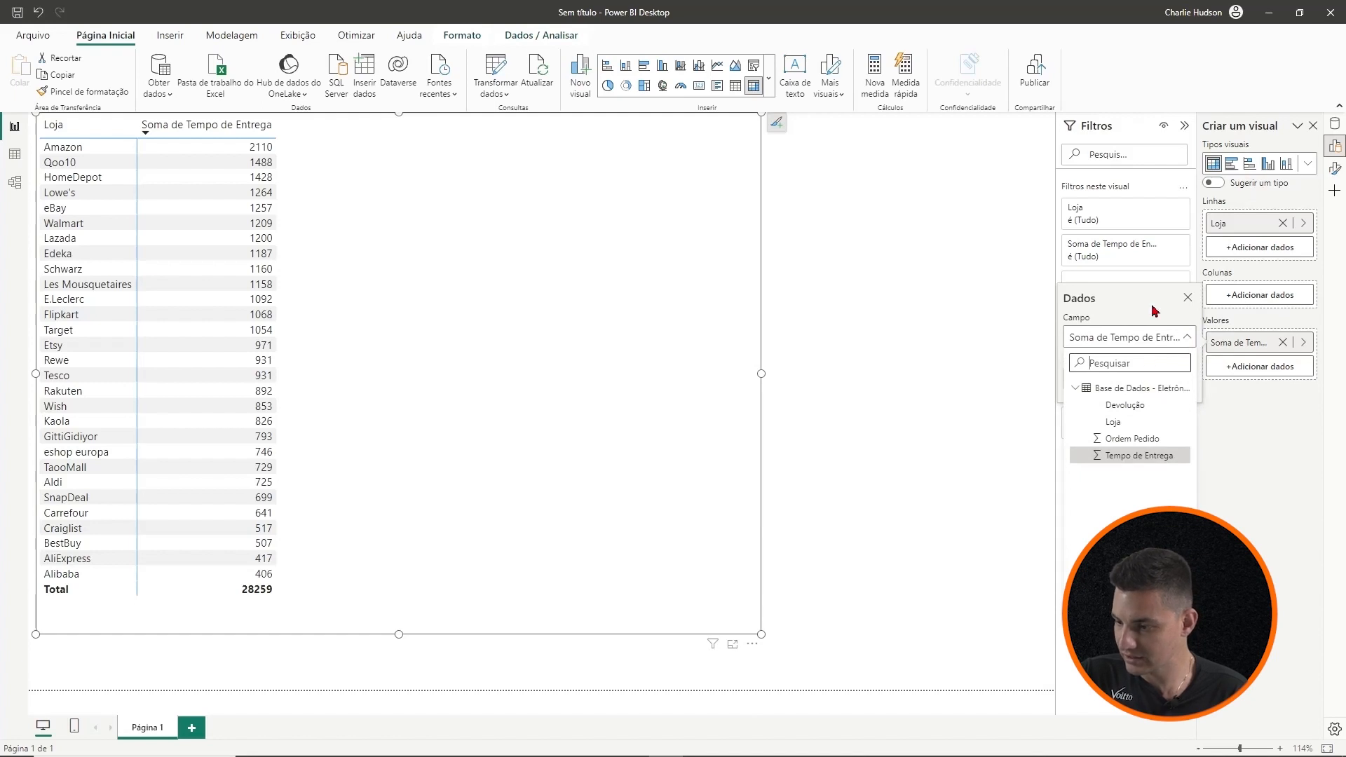
{"action": "left_click", "coordinate": [1188, 339]}
{"action": "left_click", "coordinate": [1188, 382]}
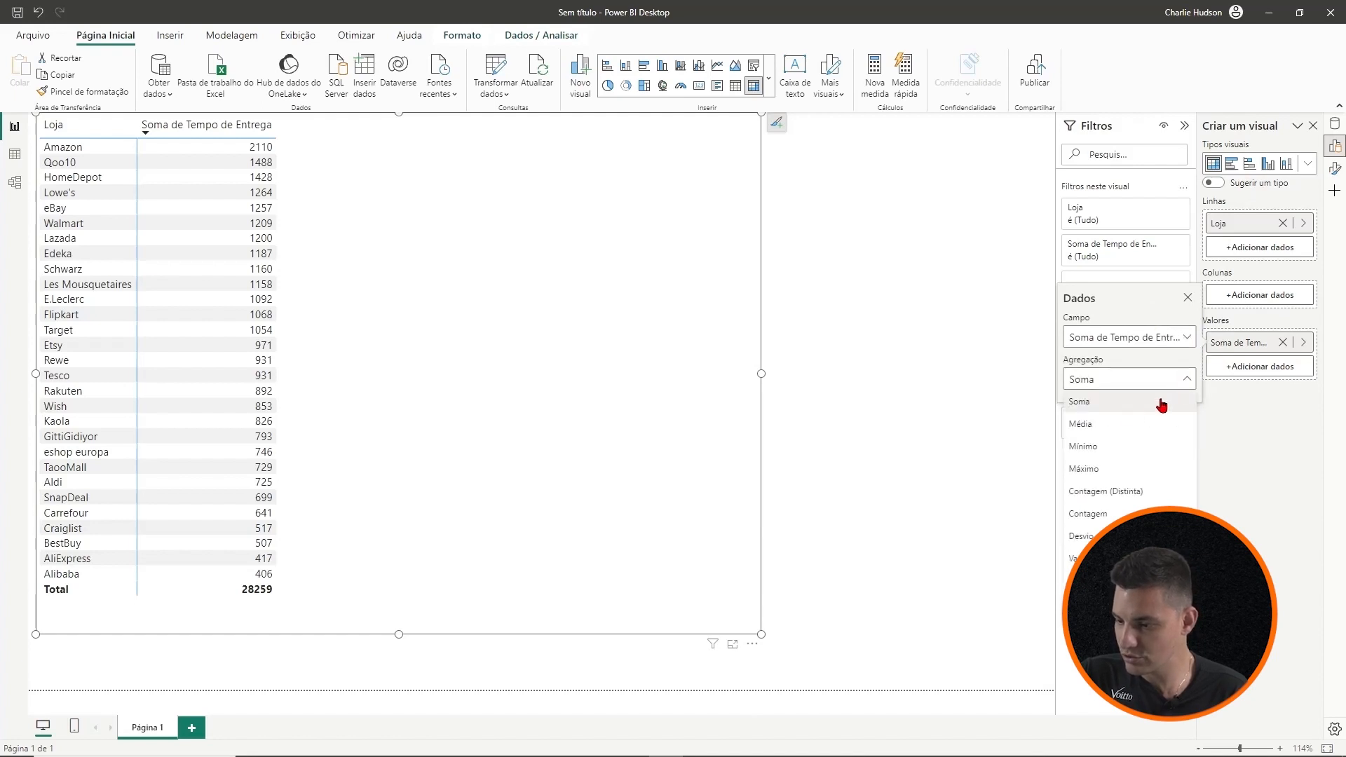
{"action": "left_click", "coordinate": [1187, 340]}
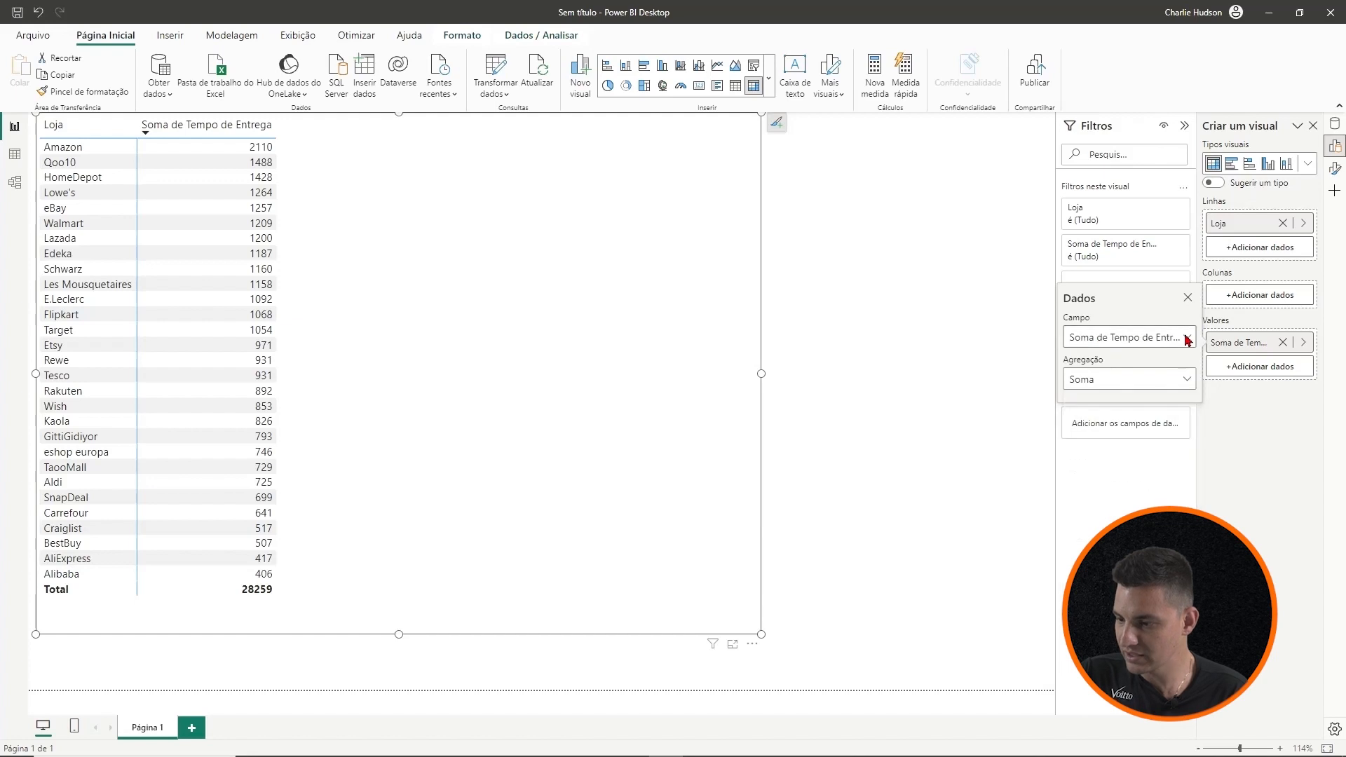
{"action": "left_click", "coordinate": [1188, 339]}
{"action": "left_click", "coordinate": [1187, 340]}
{"action": "left_click", "coordinate": [1179, 382]}
{"action": "left_click", "coordinate": [1105, 424]}
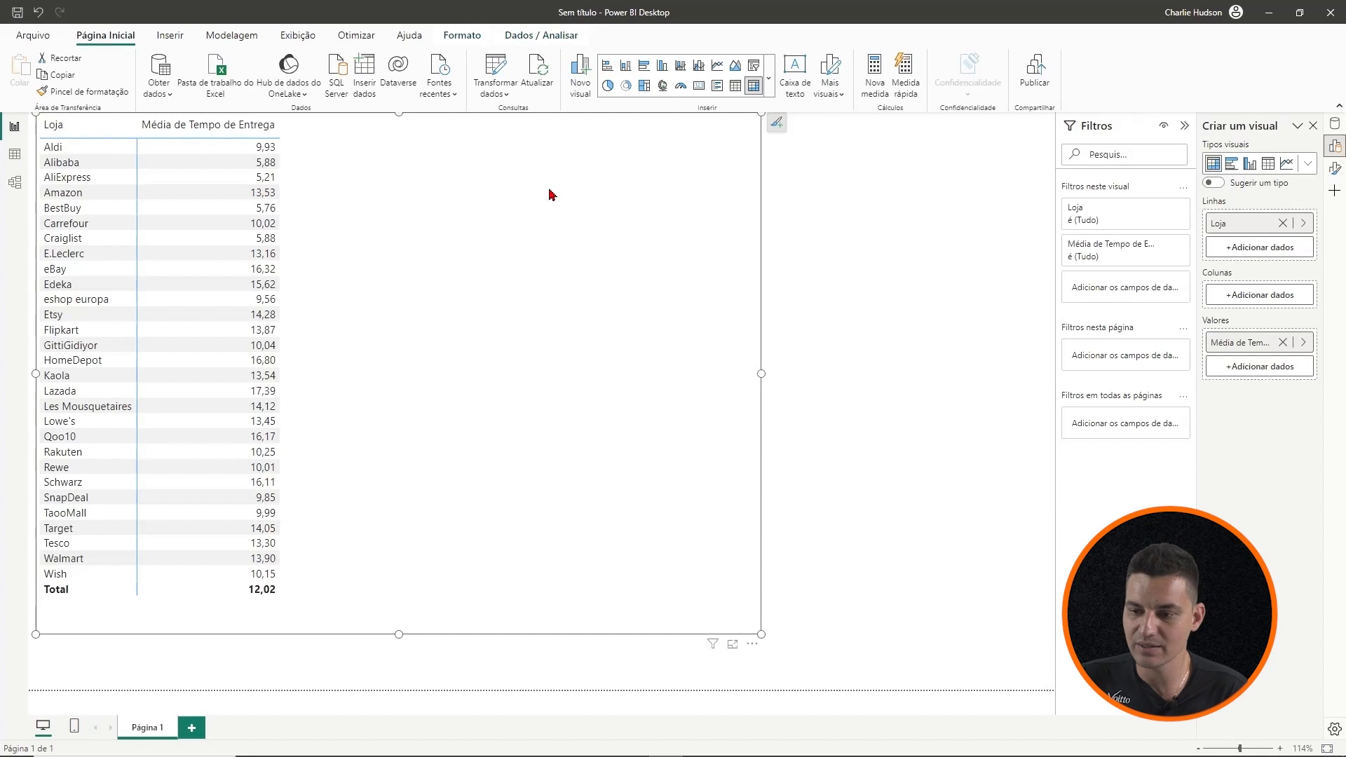
Convert the matrix to a clustered bar chart and turn on its data labels (Rótulos de dados)
{"action": "left_click", "coordinate": [643, 67]}
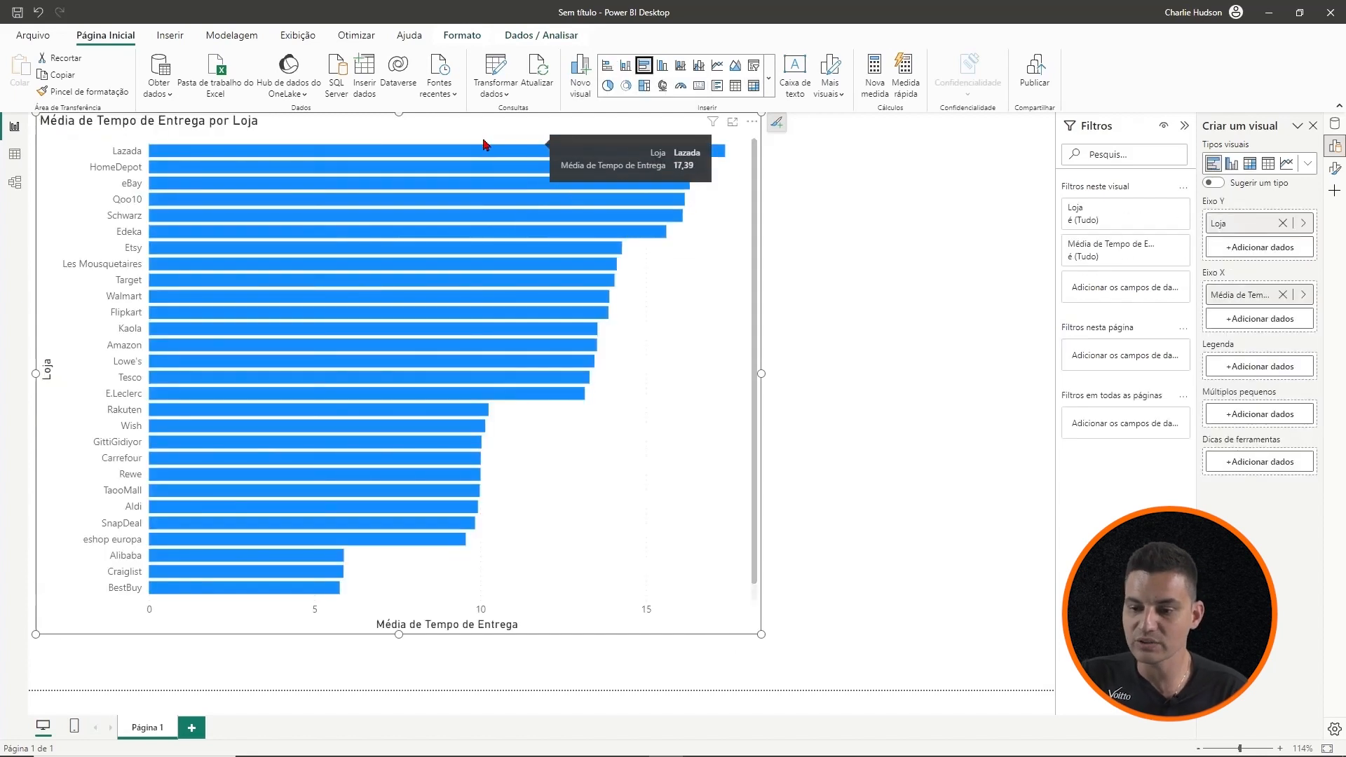
{"action": "double_click", "coordinate": [560, 129]}
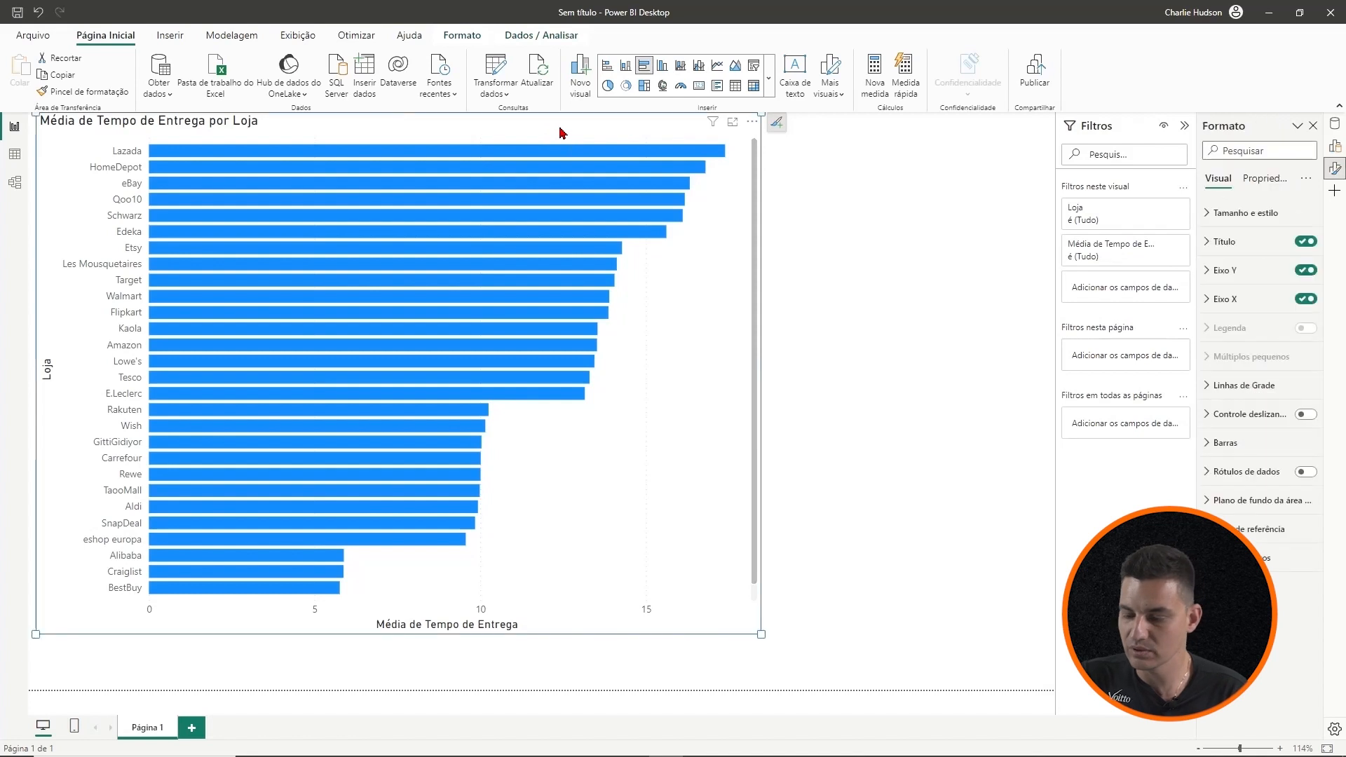
{"action": "left_click", "coordinate": [682, 163]}
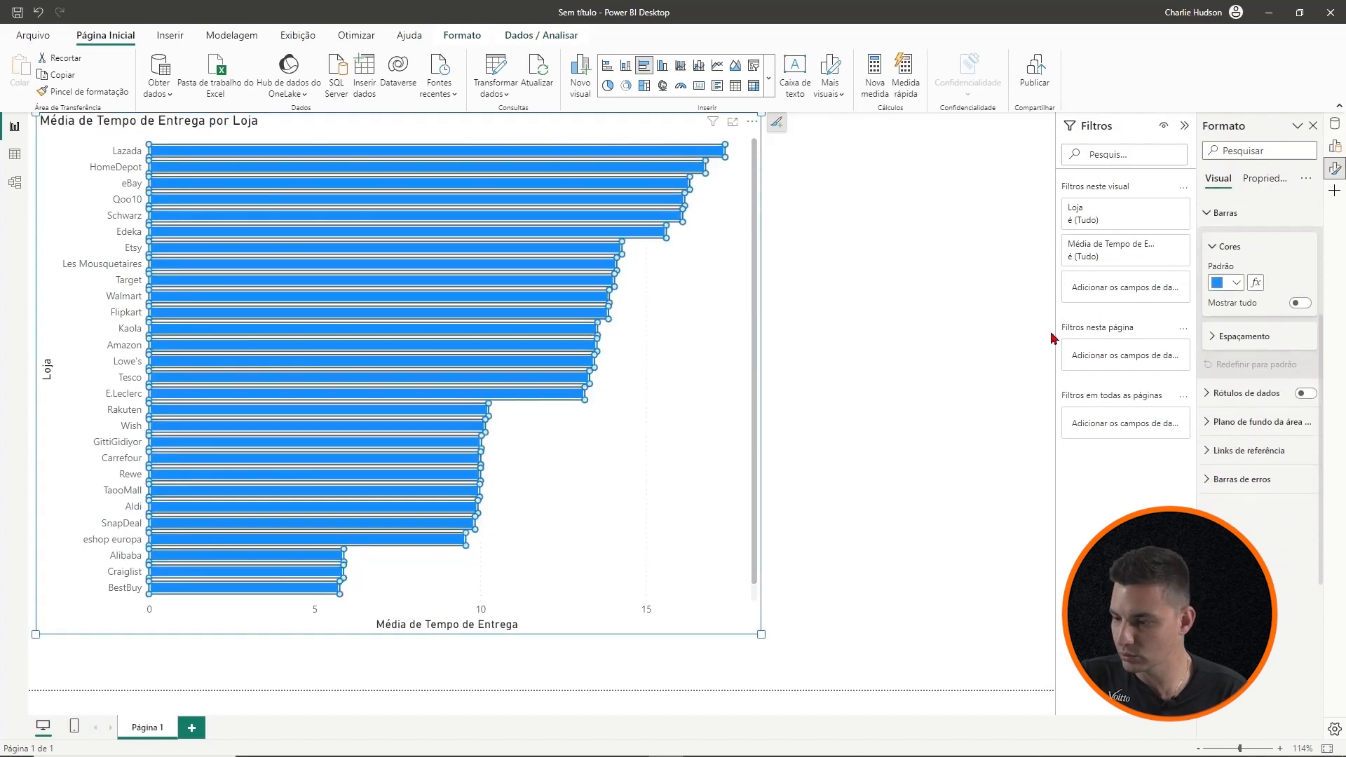
{"action": "left_click", "coordinate": [1303, 394]}
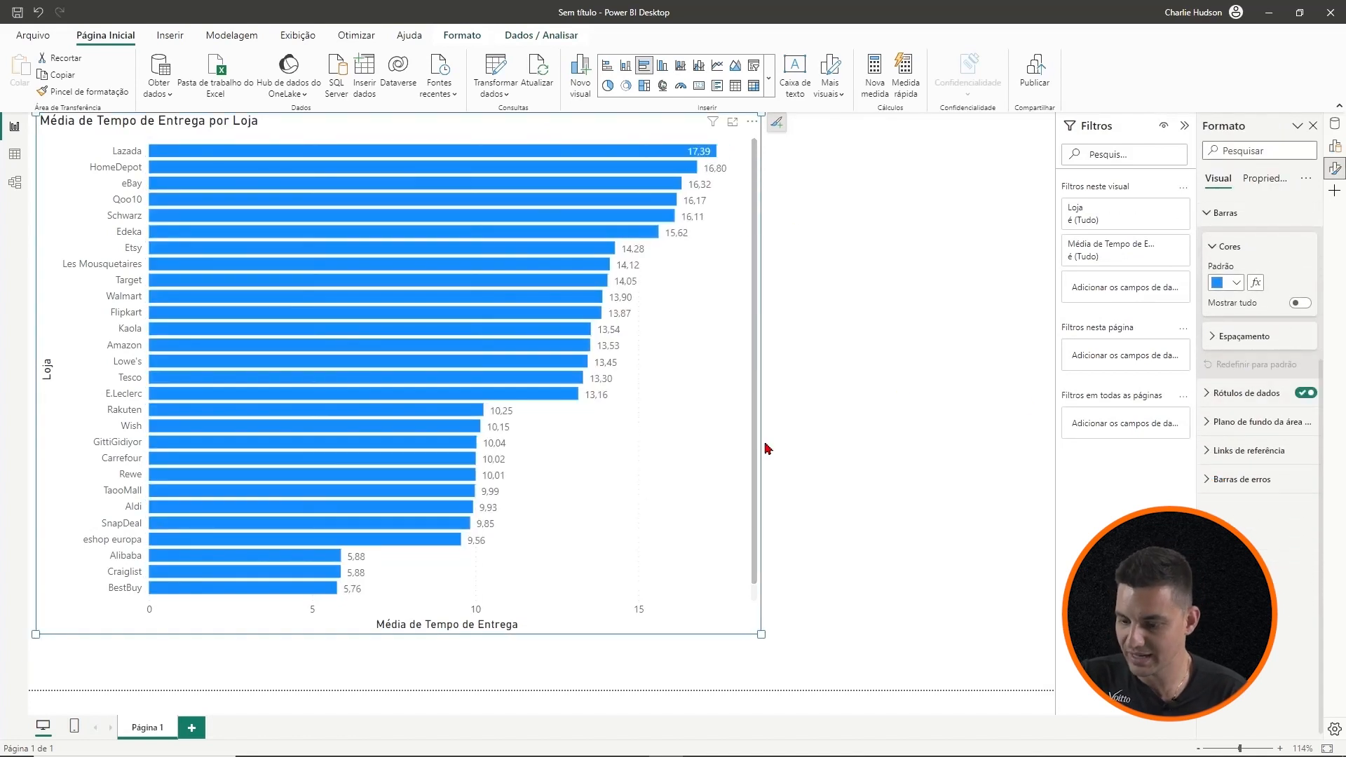
Widen the bar chart across most of the report page, make it slightly shorter, and deselect it
{"action": "left_click_drag", "start_coordinate": [761, 635], "coordinate": [985, 598]}
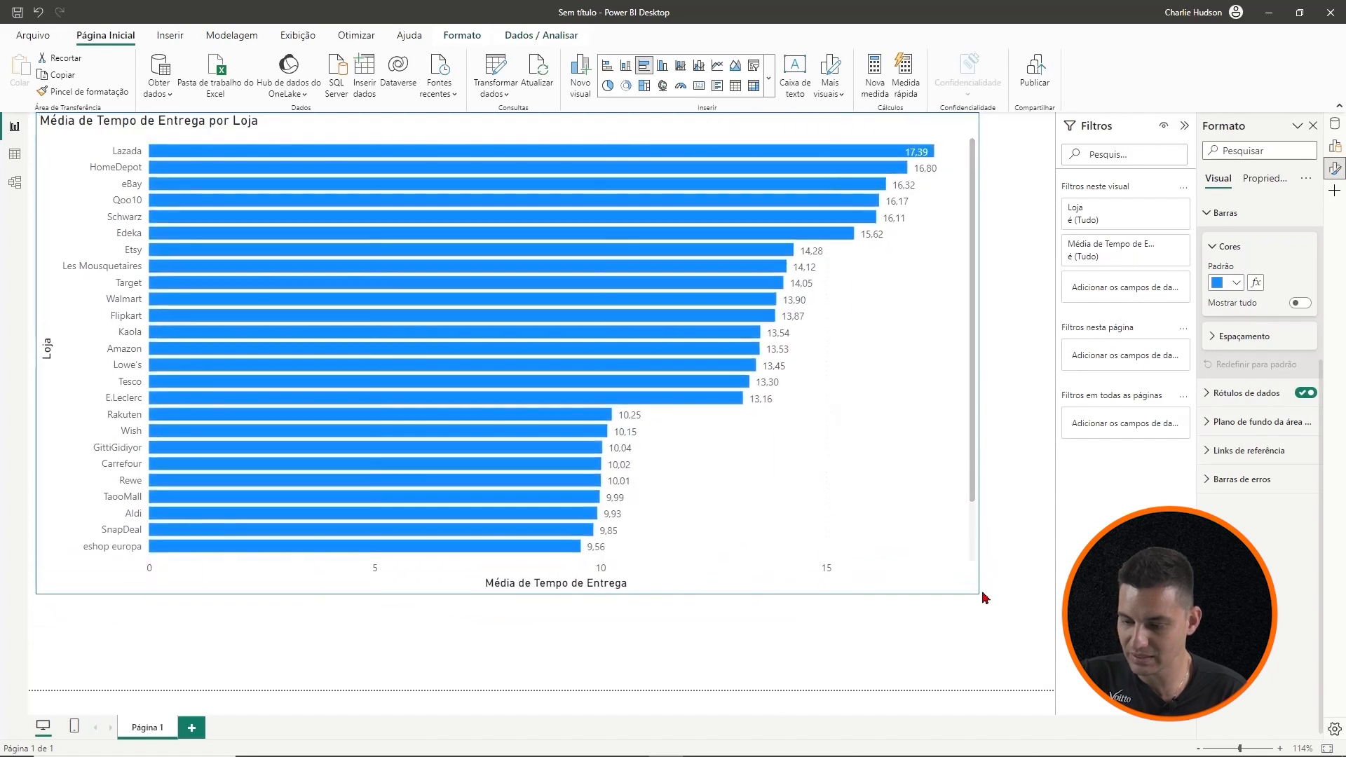
{"action": "left_click", "coordinate": [1019, 489]}
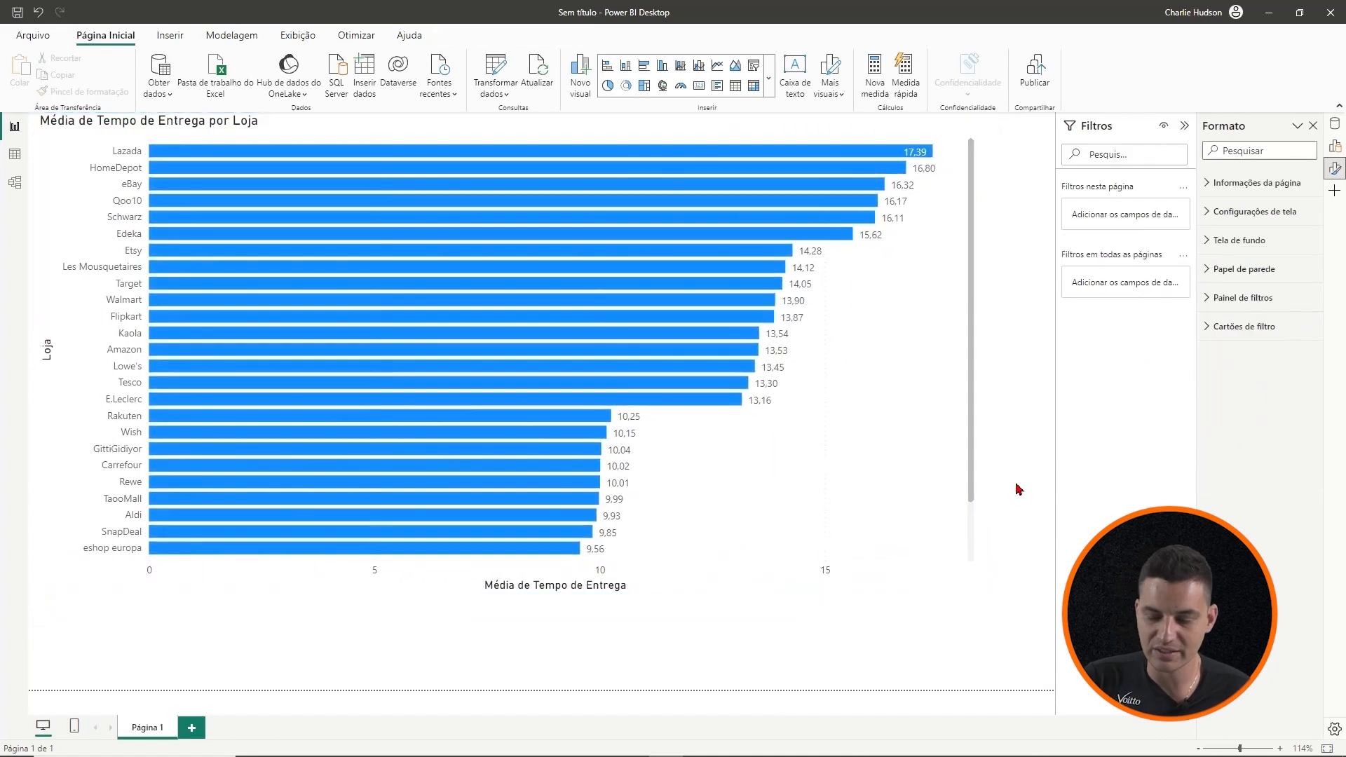